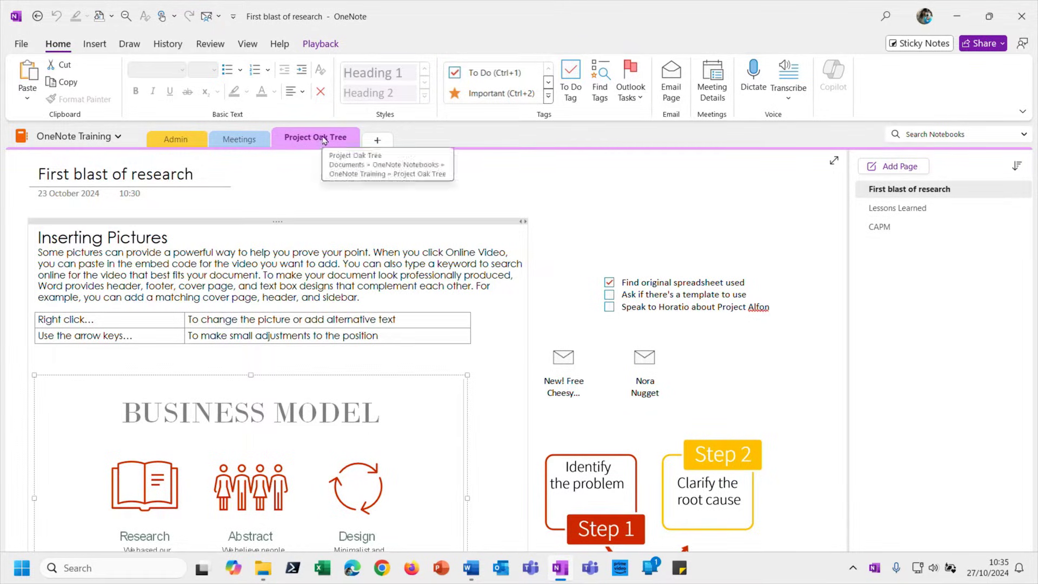
# Export the Project Oak Tree section as a OneNote 2010-2016 Section (*.one) file, reaching Save As.
pyautogui.rightClick(323, 139)
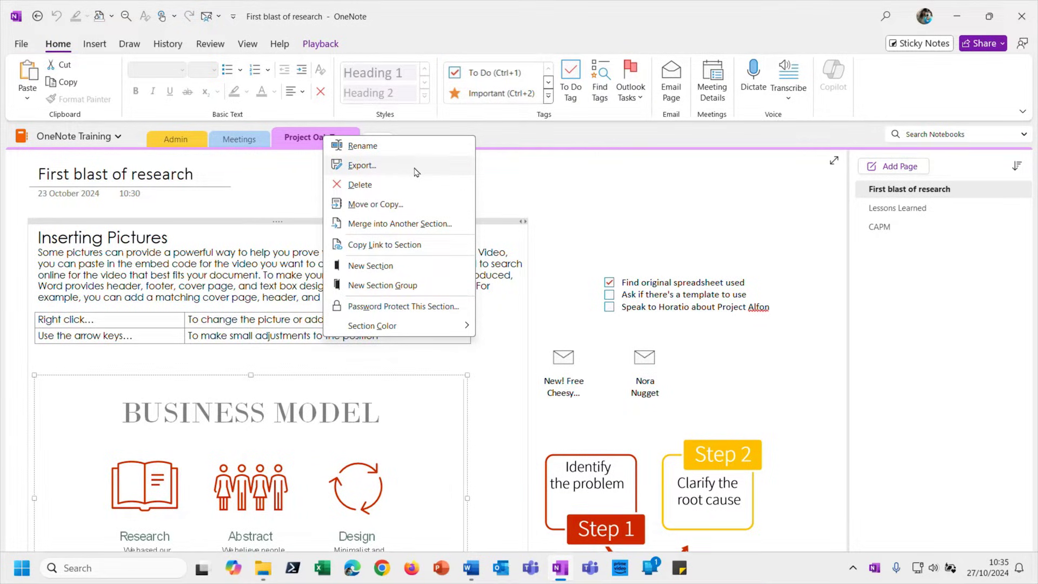
pyautogui.press('Escape')
pyautogui.click(21, 44)
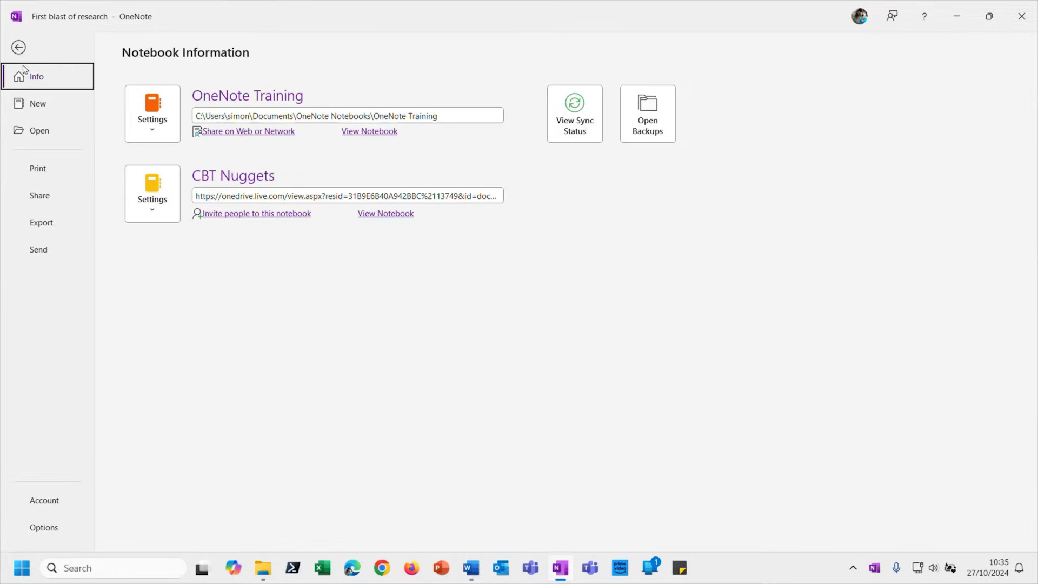
pyautogui.click(50, 225)
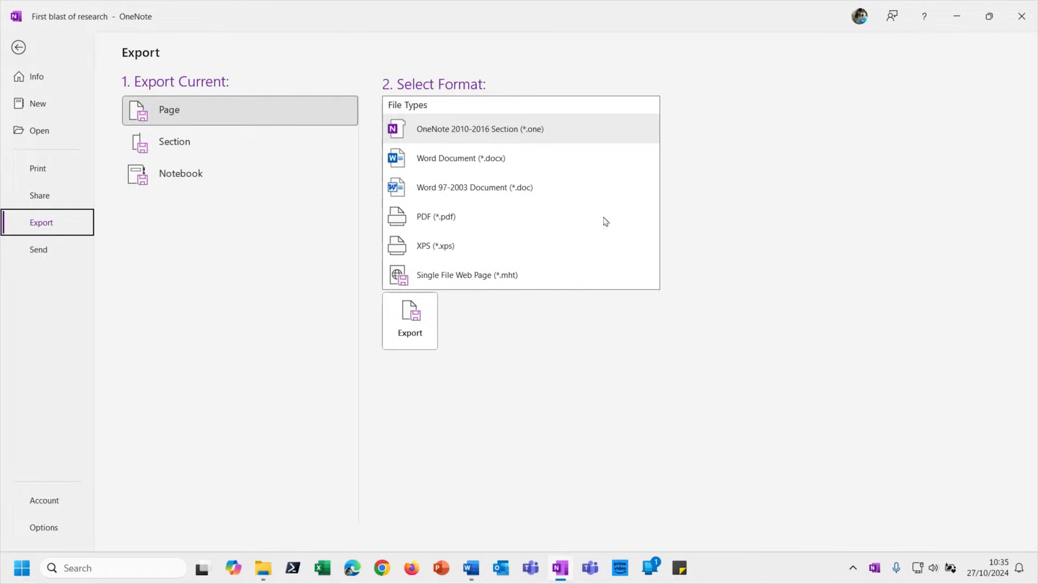
pyautogui.click(210, 149)
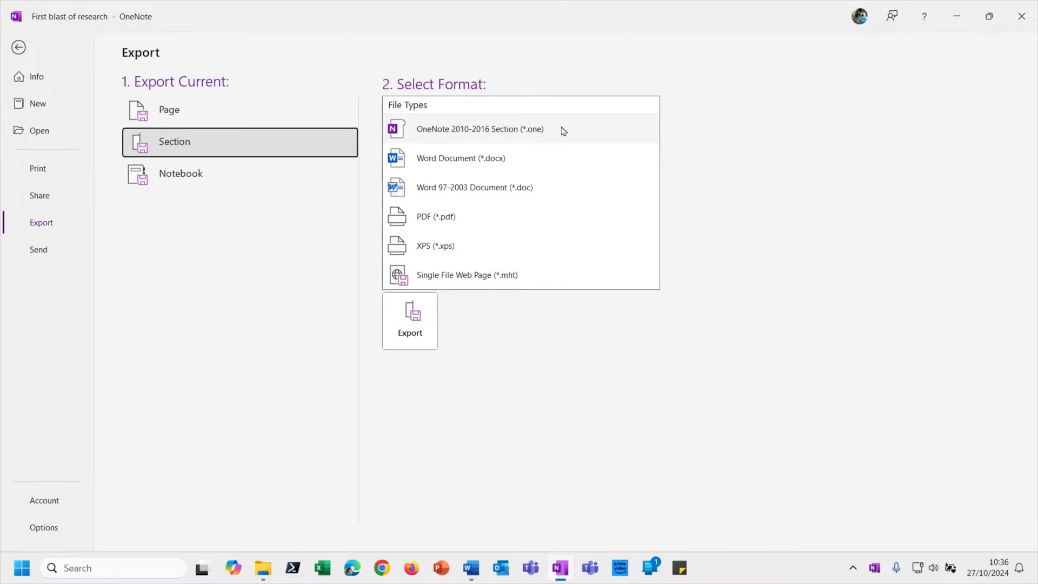
pyautogui.click(467, 140)
pyautogui.click(412, 328)
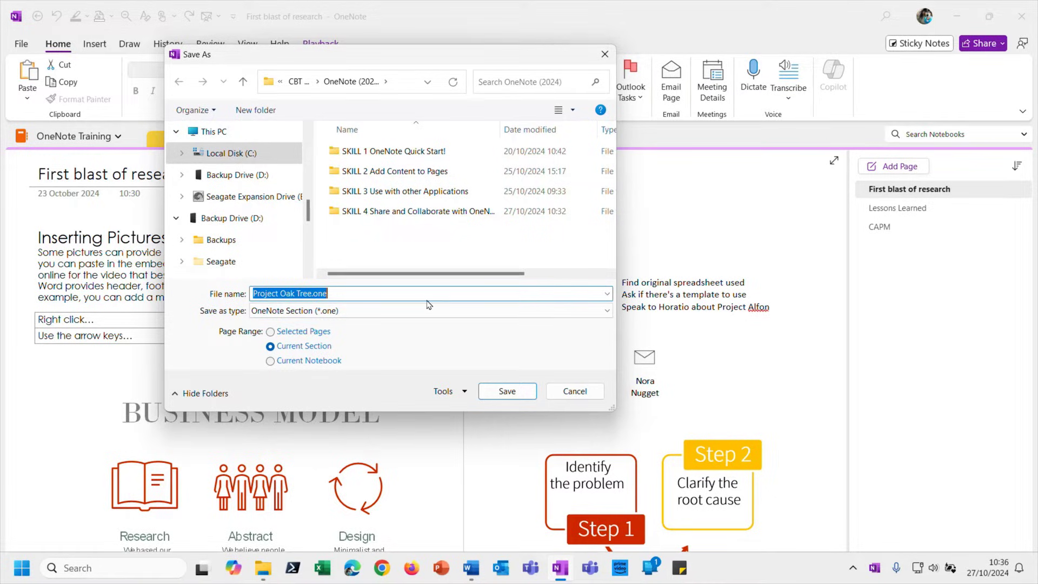
# Prefix the file name with 'SM' and save it as 'SM Project Oak Tree.one' in Project Docs.
pyautogui.scroll(5, 247, 242)
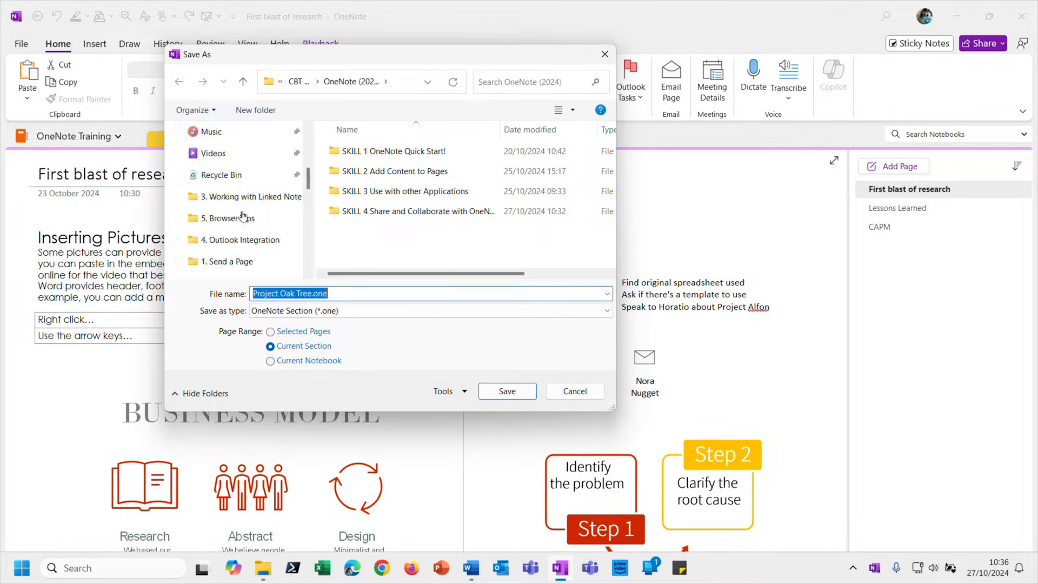
pyautogui.scroll(3, 247, 243)
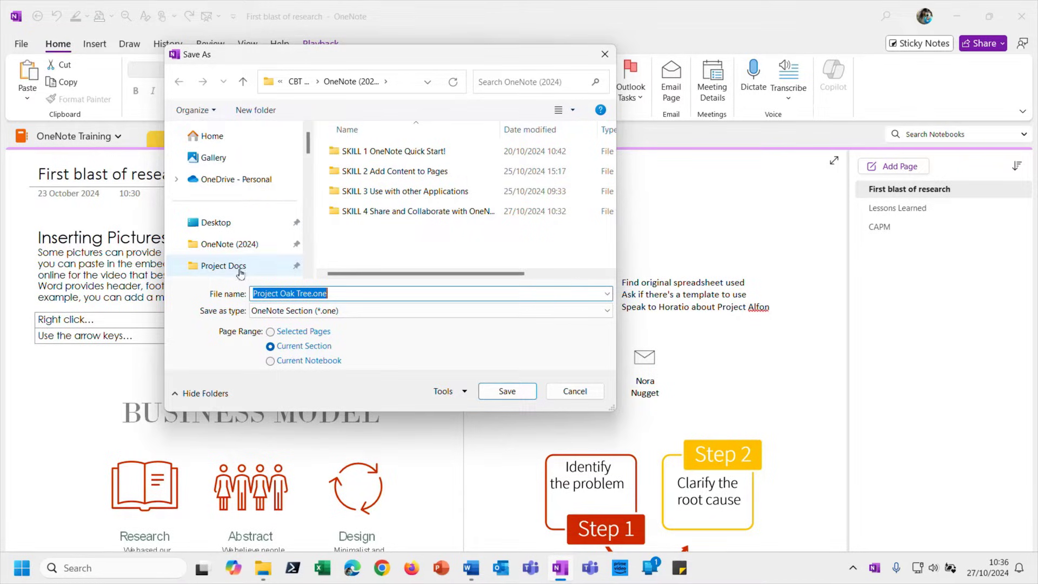
pyautogui.click(239, 266)
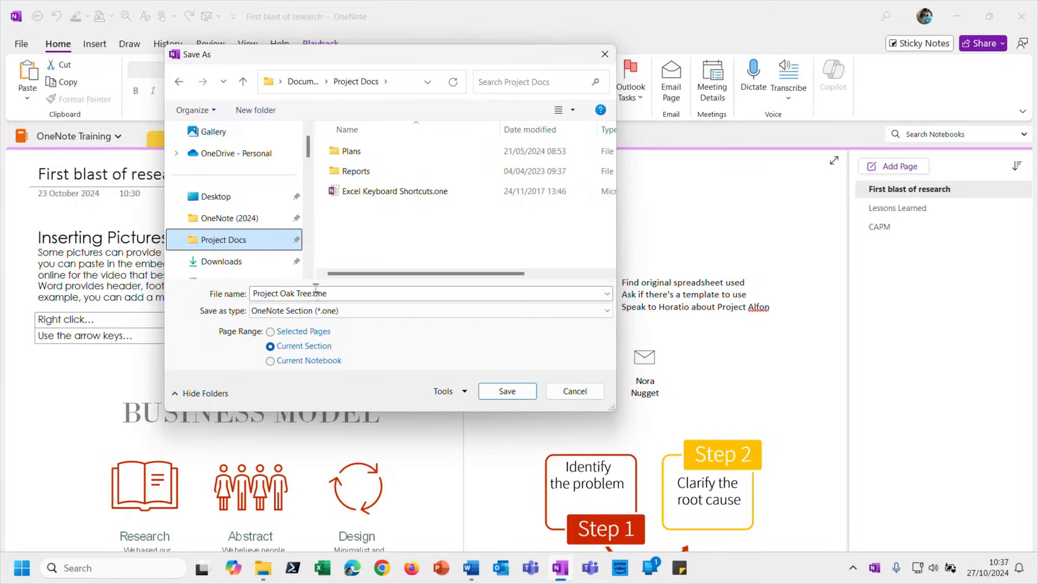
pyautogui.click(254, 293)
pyautogui.click(253, 293)
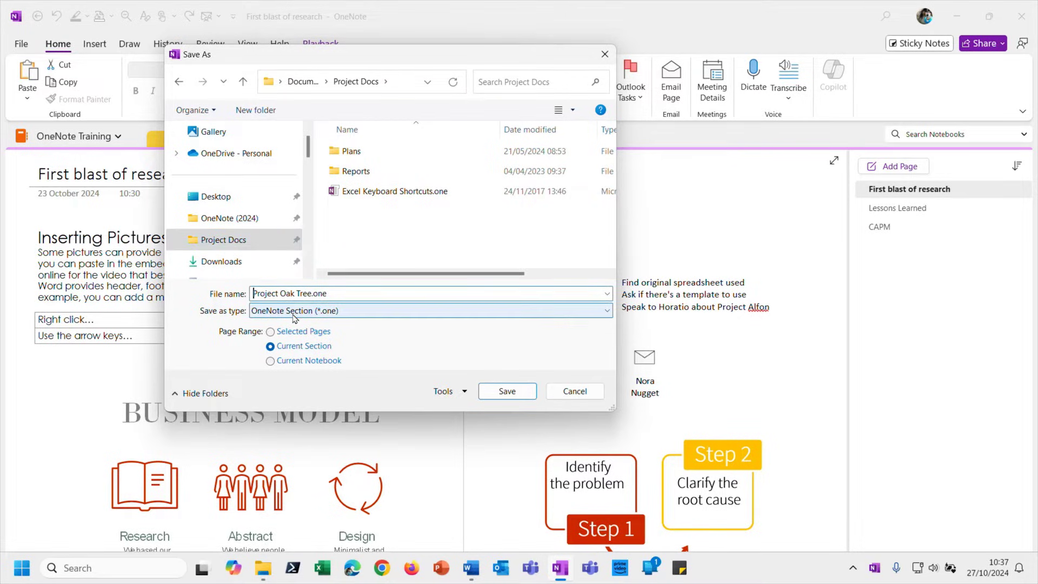
pyautogui.write('SM')
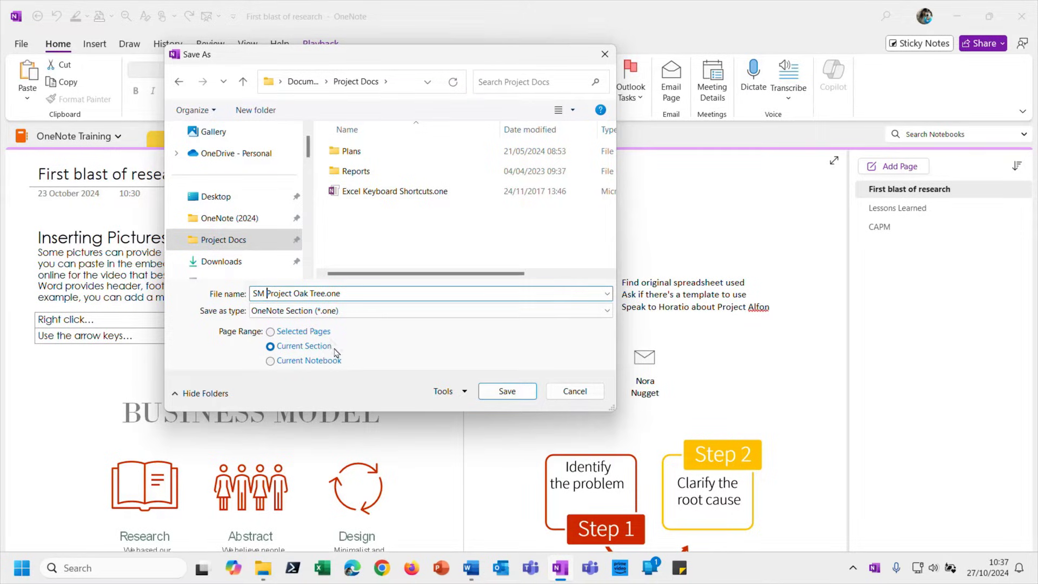
pyautogui.click(516, 389)
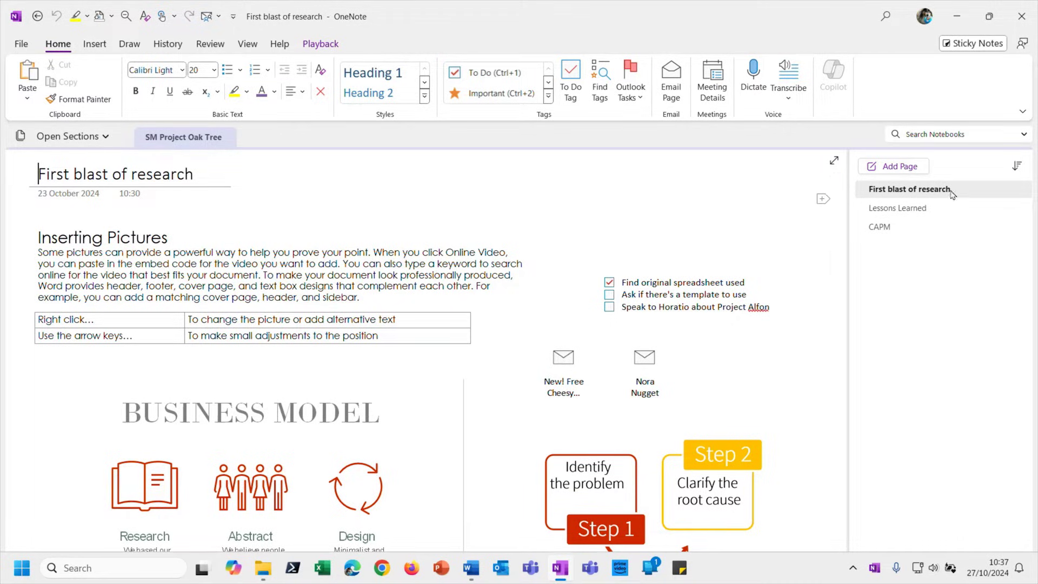
# Close the standalone SM Project Oak Tree section.
pyautogui.scroll(-2, 454, 381)
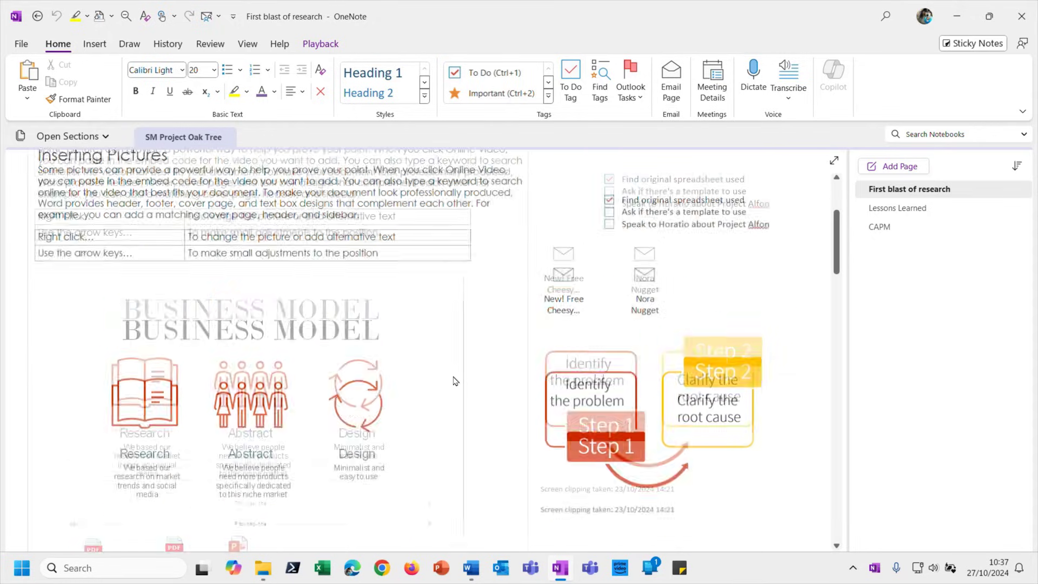
pyautogui.scroll(2, 454, 381)
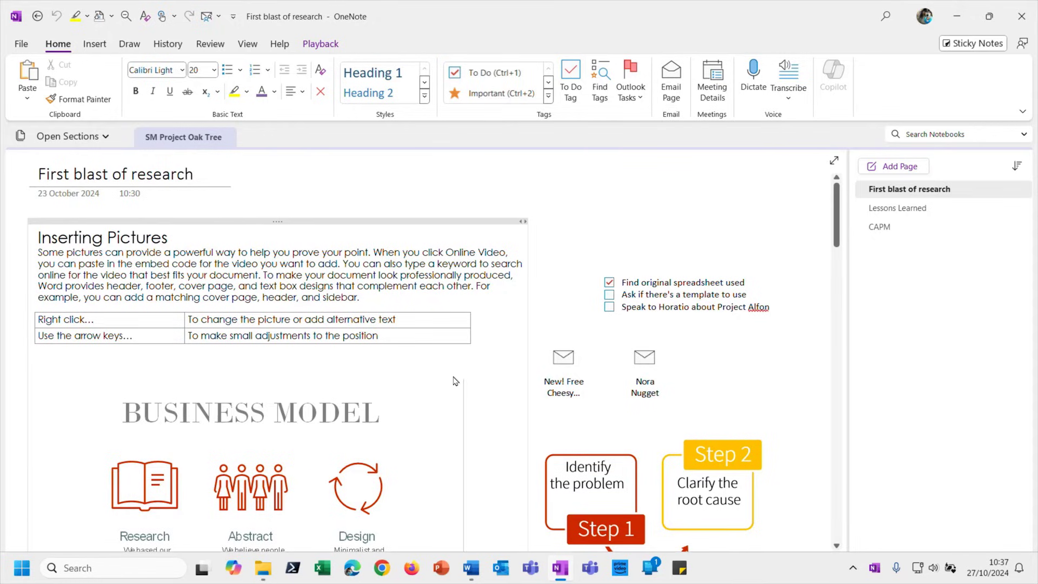
pyautogui.click(96, 139)
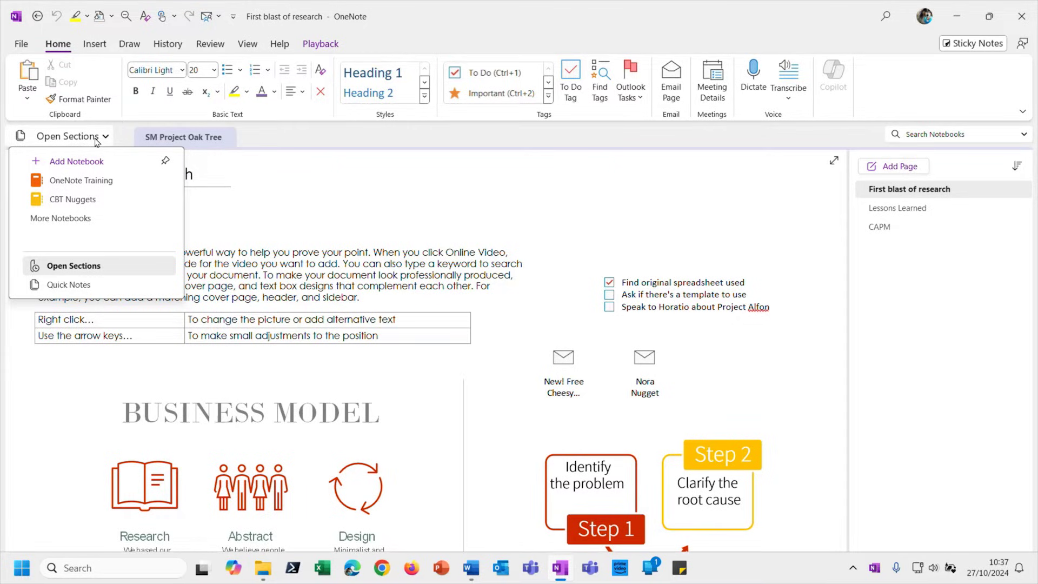
pyautogui.rightClick(215, 141)
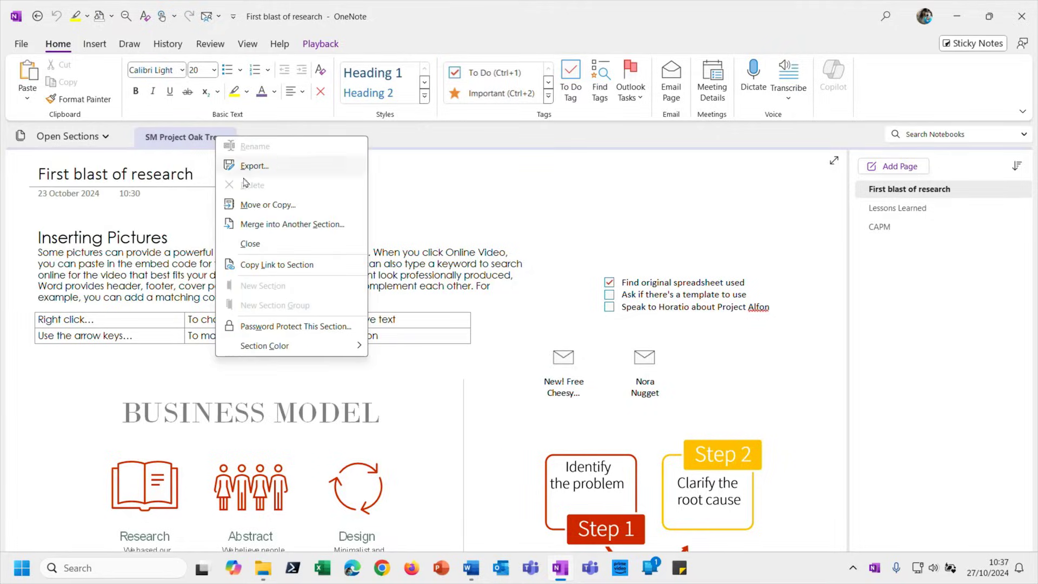
pyautogui.click(279, 246)
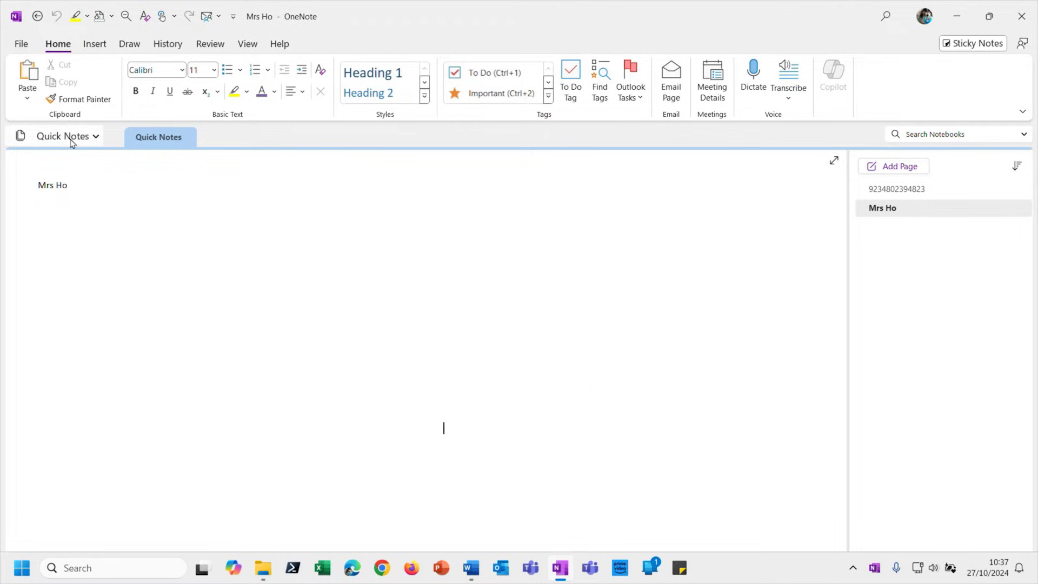
# Switch back to the OneNote Training notebook and open File Explorer on Project Docs.
pyautogui.click(71, 137)
pyautogui.click(86, 180)
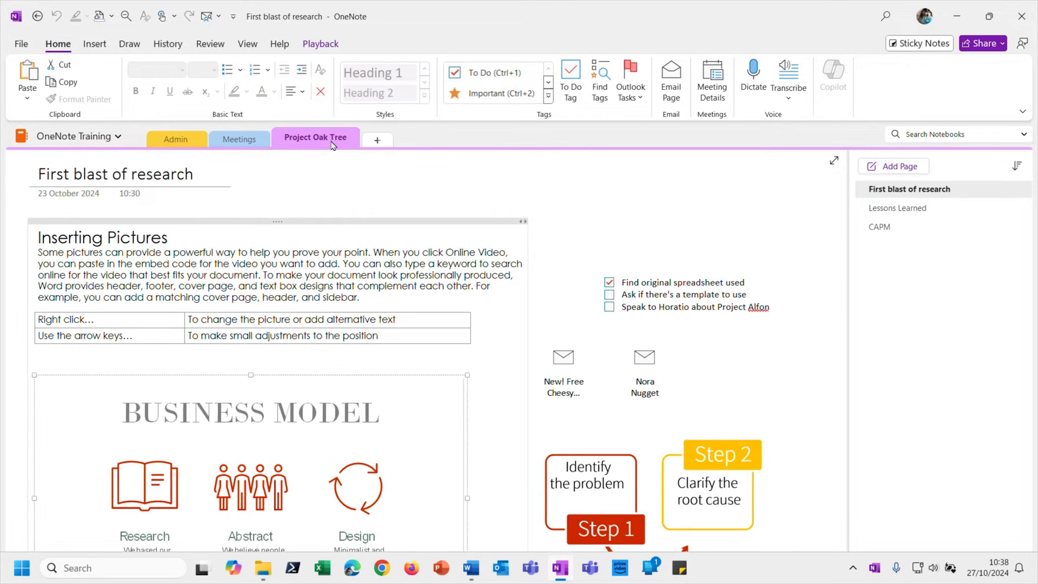
pyautogui.click(270, 571)
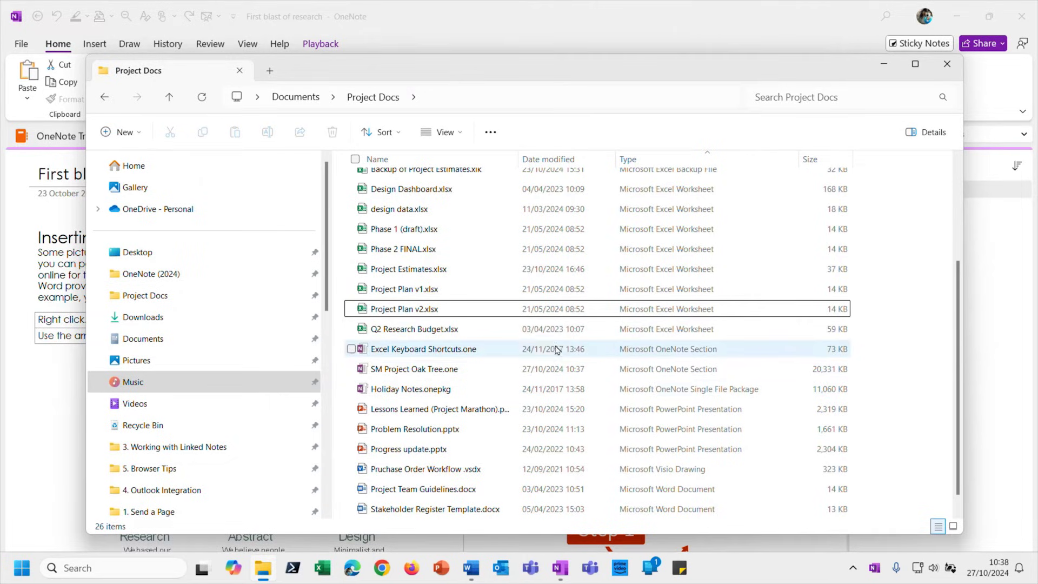
pyautogui.click(451, 372)
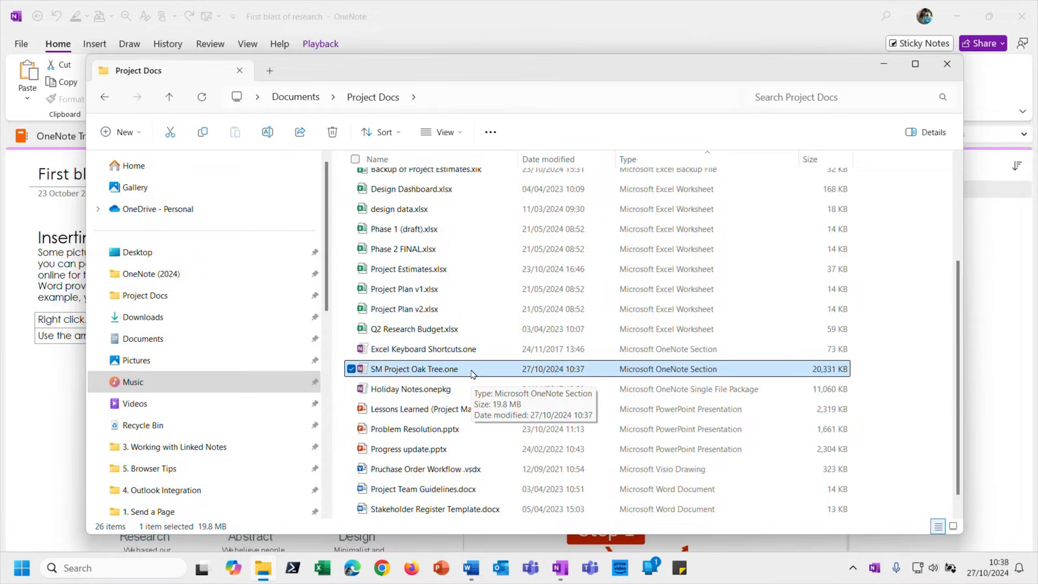
pyautogui.click(491, 351)
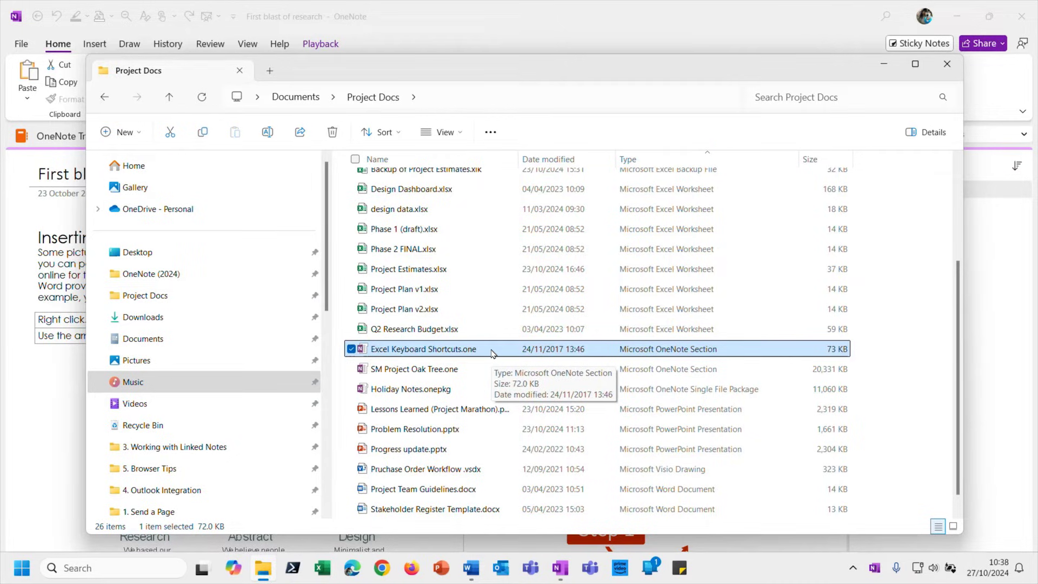
pyautogui.doubleClick(462, 350)
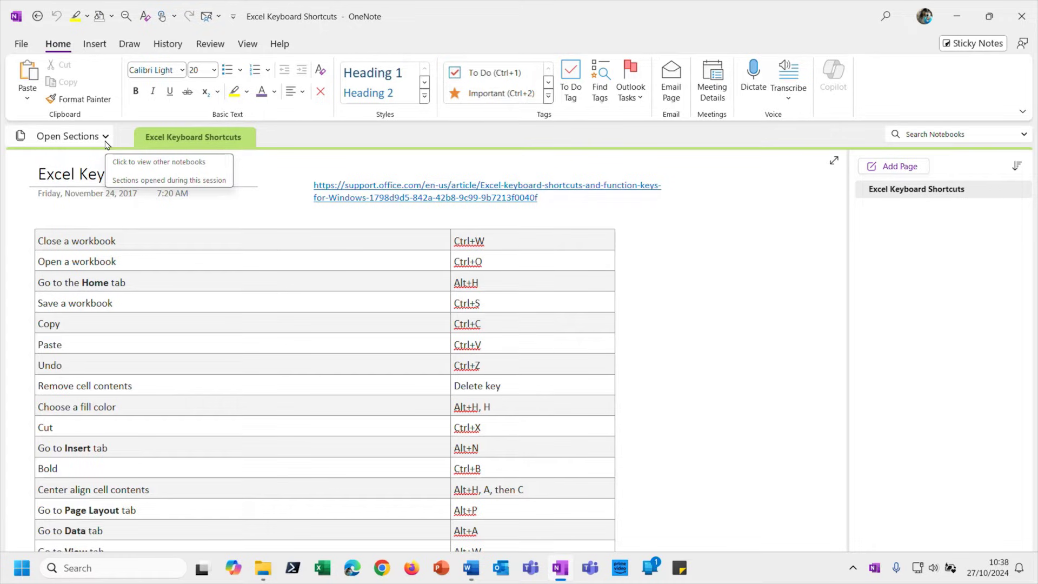
# Open Move or Copy for the Excel Keyboard Shortcuts section and pick OneNote Training as destination.
pyautogui.rightClick(208, 140)
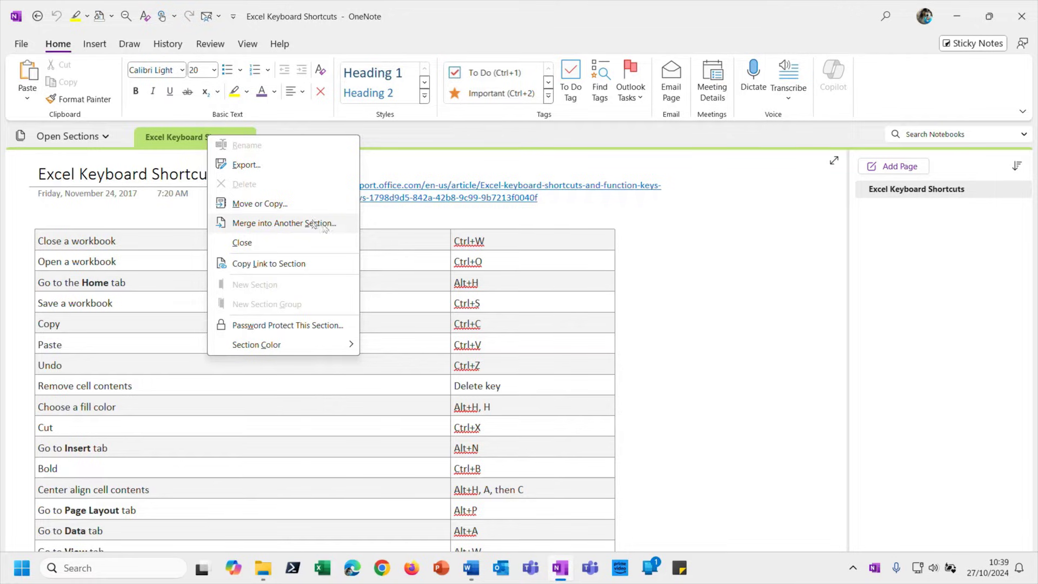
pyautogui.click(277, 206)
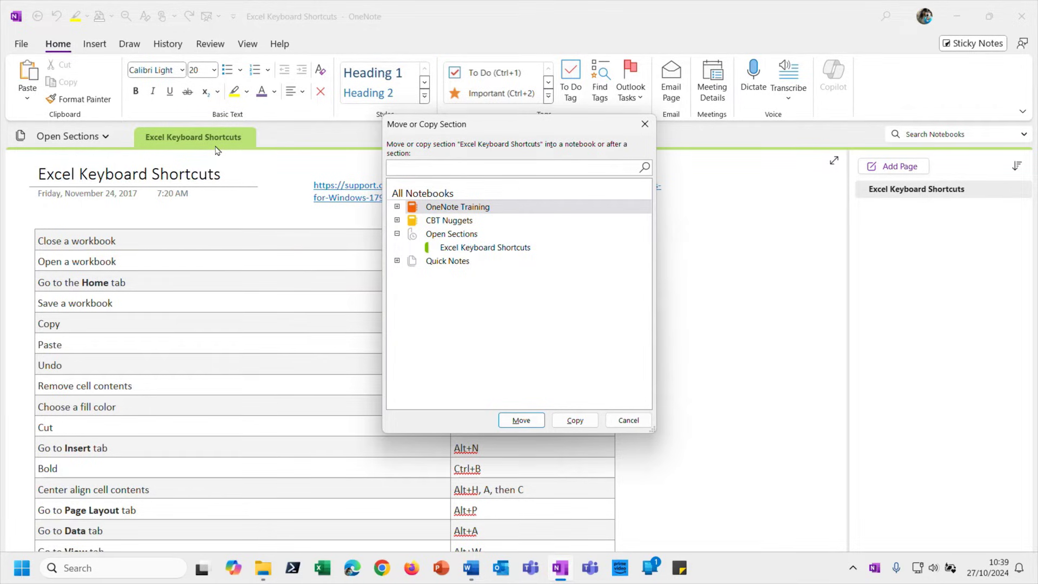
pyautogui.click(398, 207)
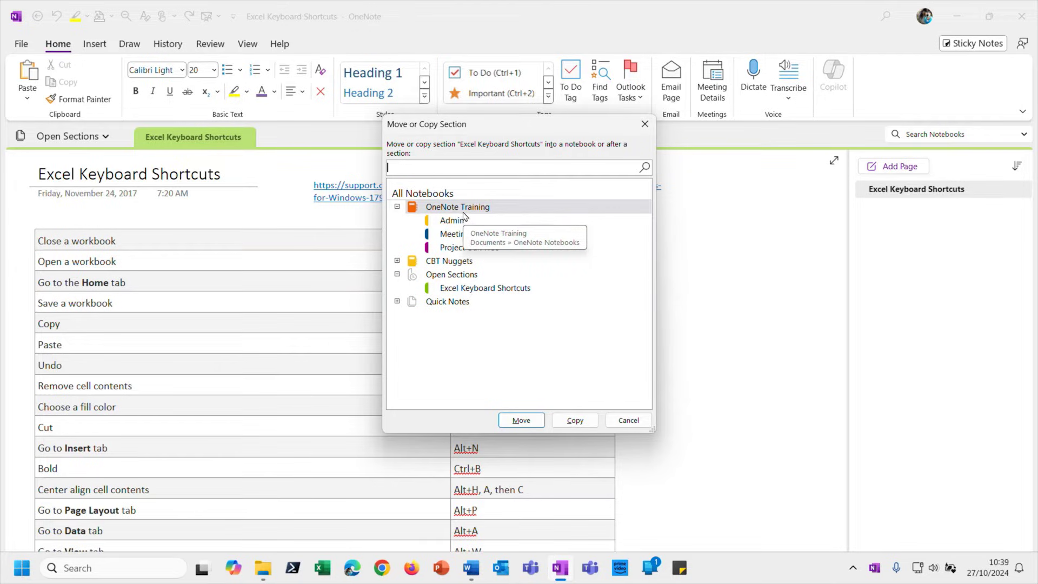
# Copy the section into OneNote Training and close the standalone Excel Keyboard Shortcuts section.
pyautogui.click(577, 422)
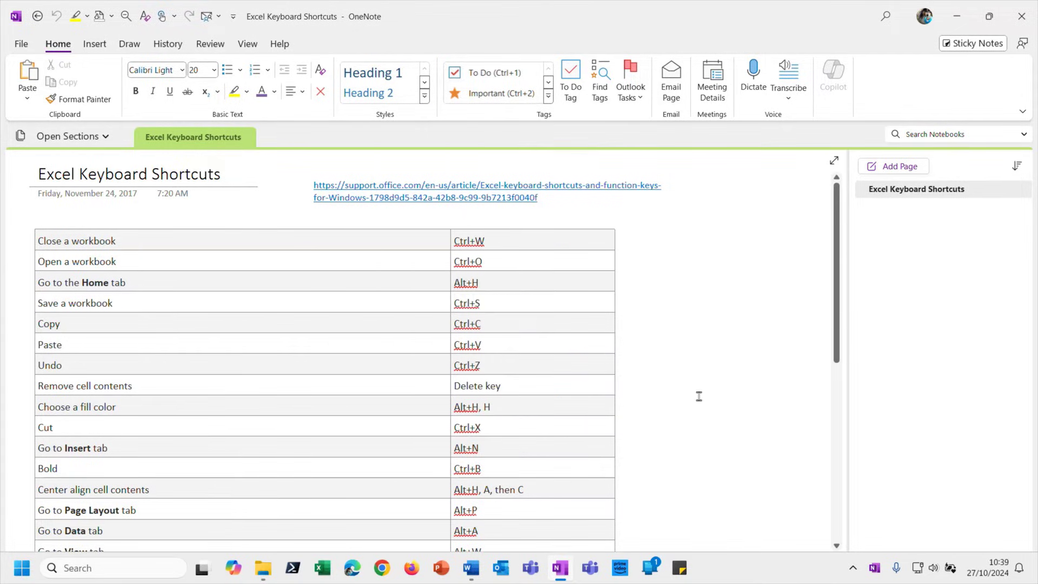
pyautogui.rightClick(204, 141)
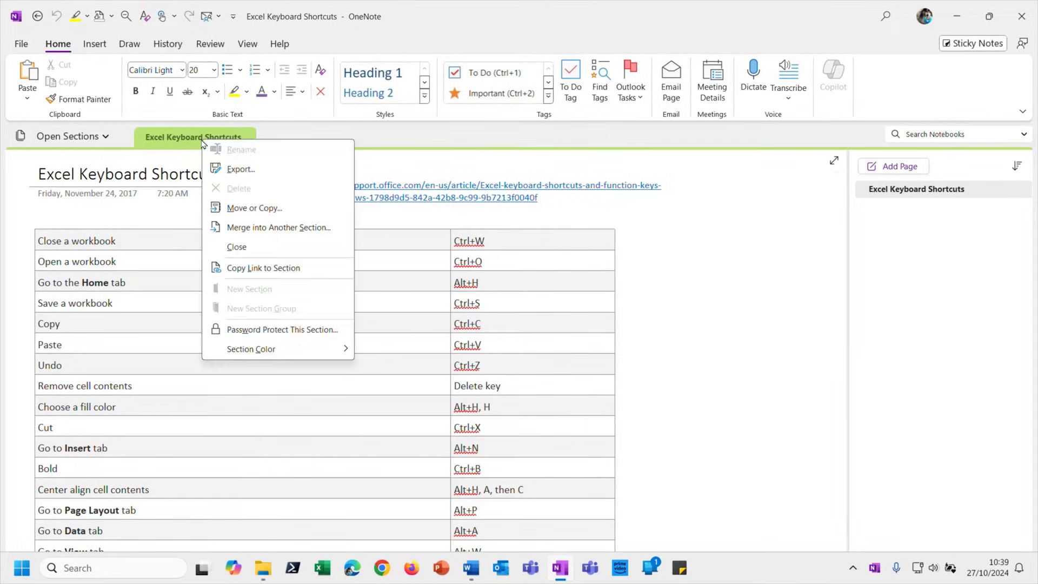
pyautogui.click(244, 251)
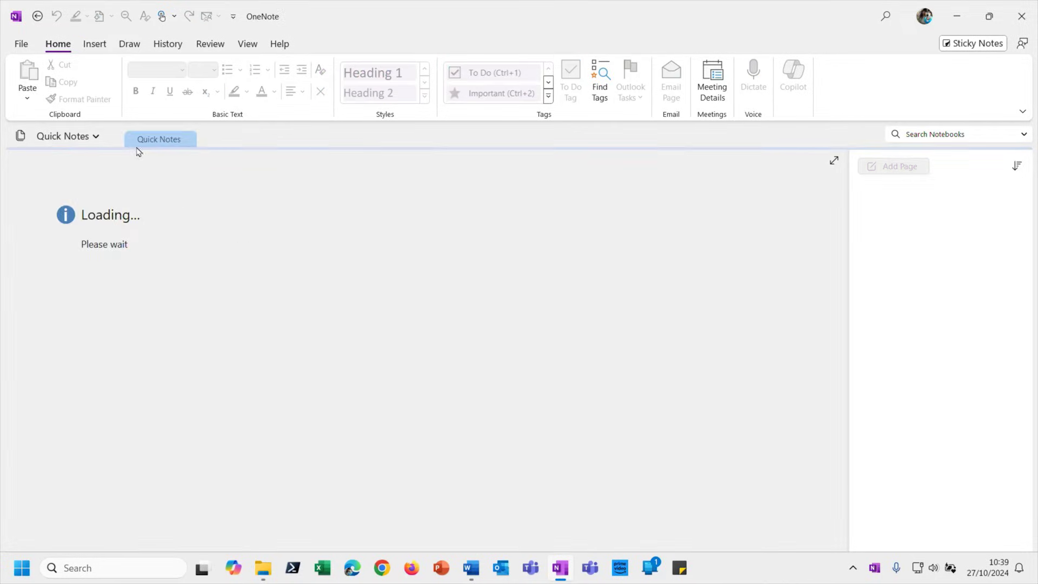
# Switch to the OneNote Training notebook and open its Excel Keyboard Shortcuts section.
pyautogui.click(92, 139)
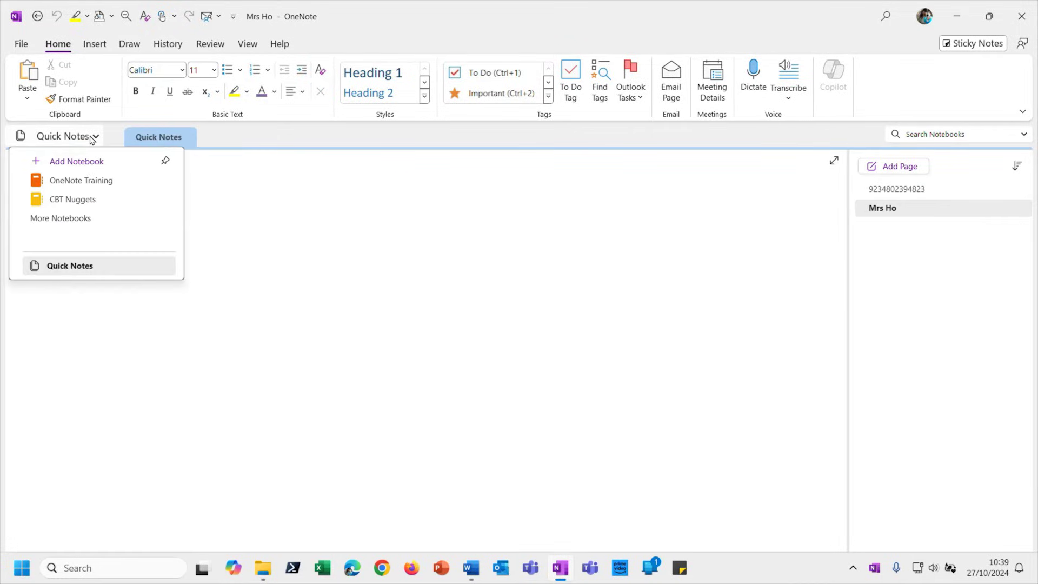
pyautogui.click(86, 179)
pyautogui.click(424, 142)
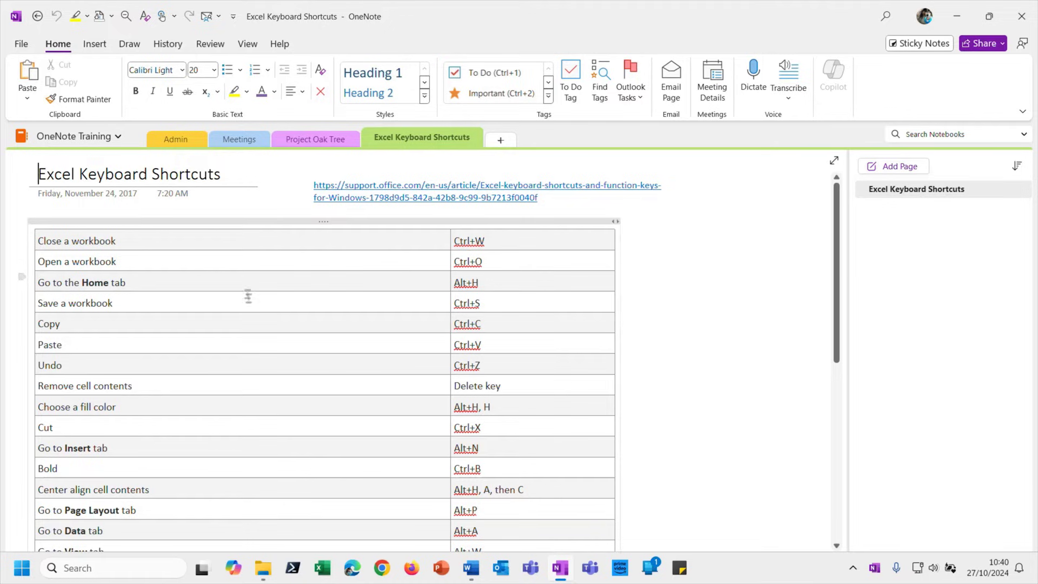
# Scroll through the shortcuts page and select the whole shortcuts table with Ctrl+A.
pyautogui.scroll(-10, 388, 409)
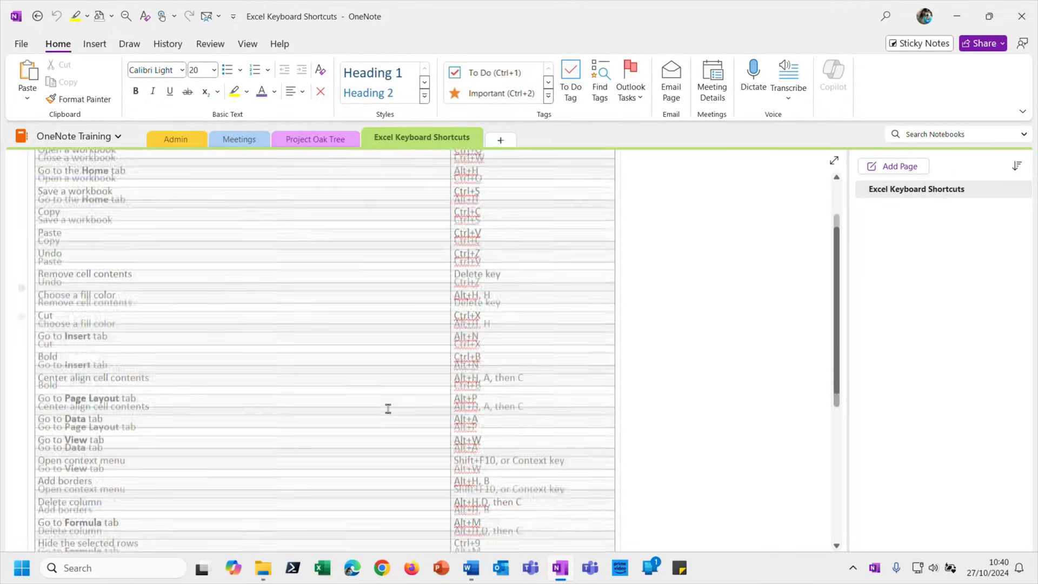
pyautogui.scroll(-3, 388, 408)
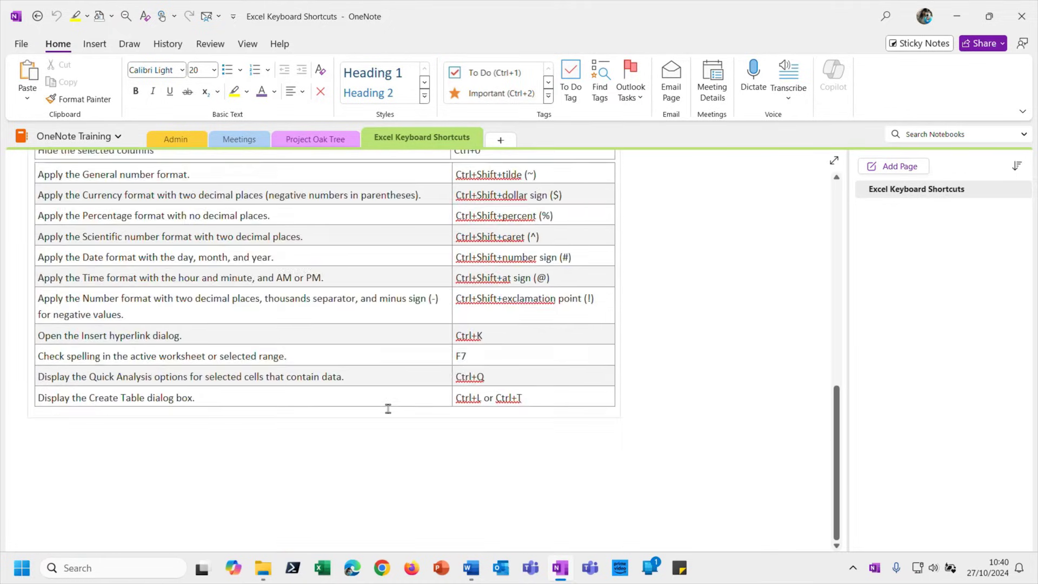
pyautogui.scroll(-3, 388, 408)
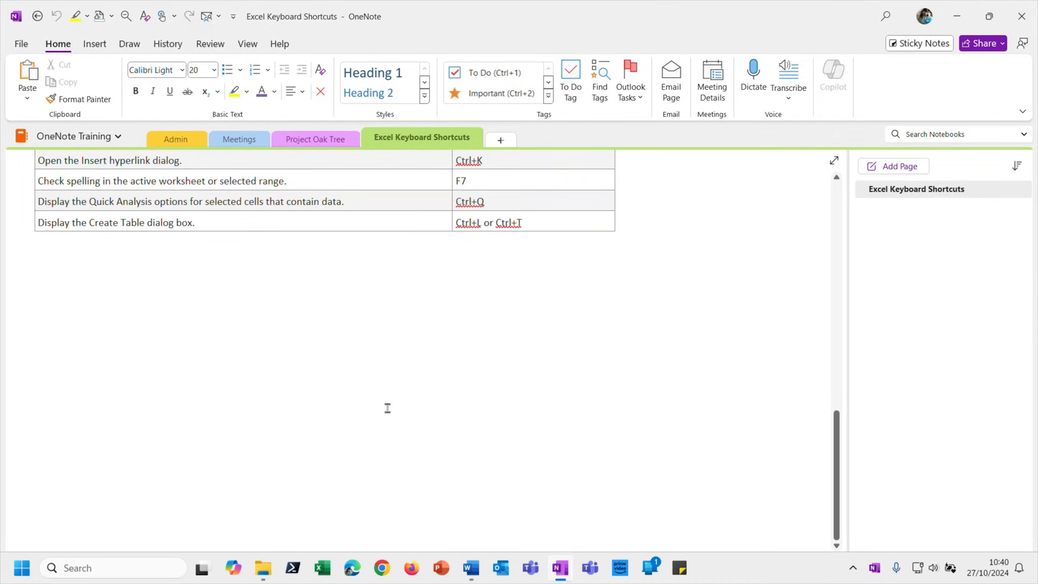
pyautogui.scroll(10, 388, 409)
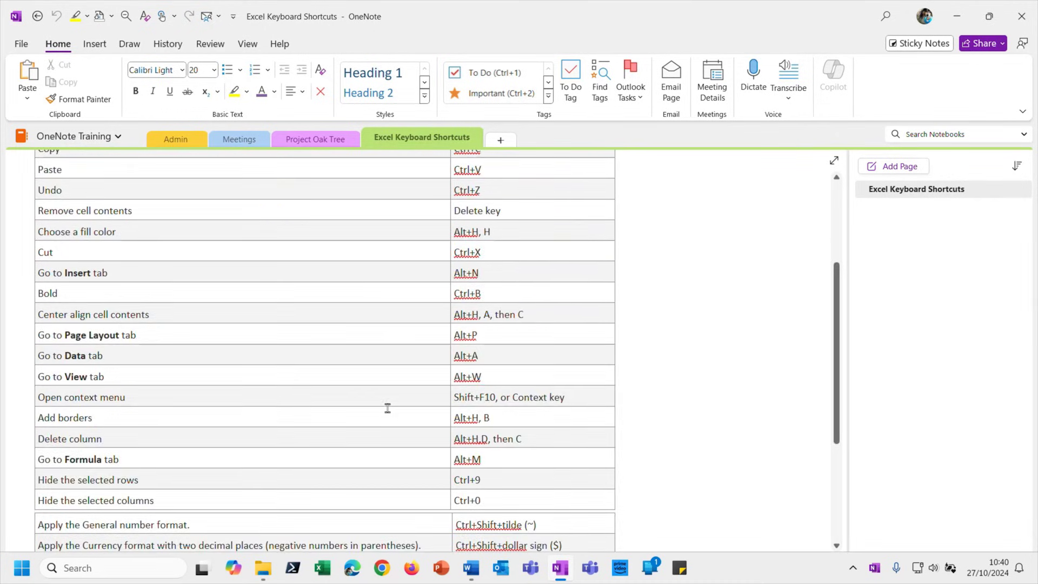
pyautogui.scroll(3, 388, 409)
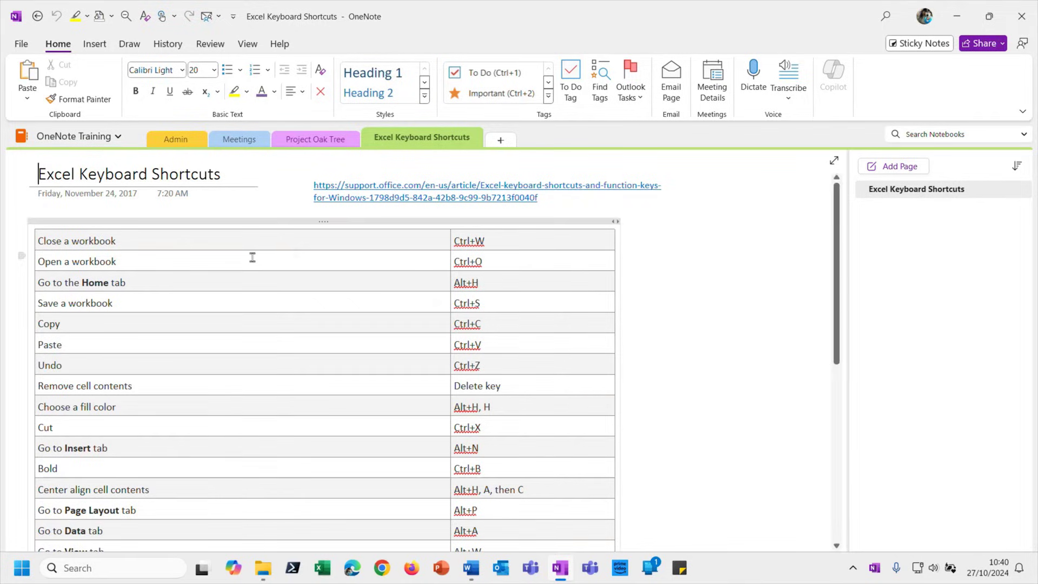
pyautogui.click(200, 243)
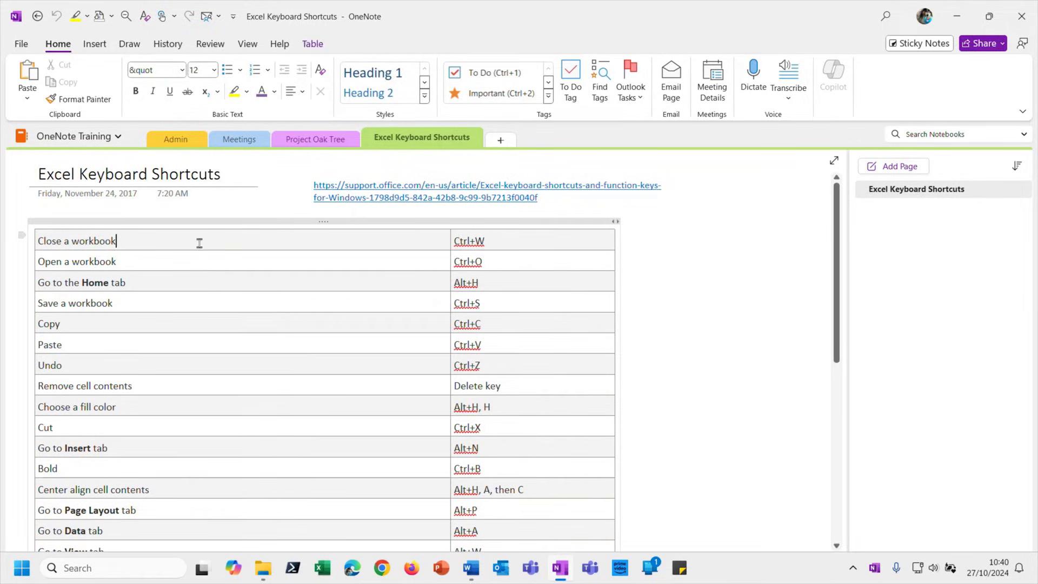
pyautogui.hotkey('ctrl', 'a')
pyautogui.hotkey('ctrl', 'a')
pyautogui.hotkey('ctrl', 'a')
pyautogui.hotkey('ctrl', 'a')
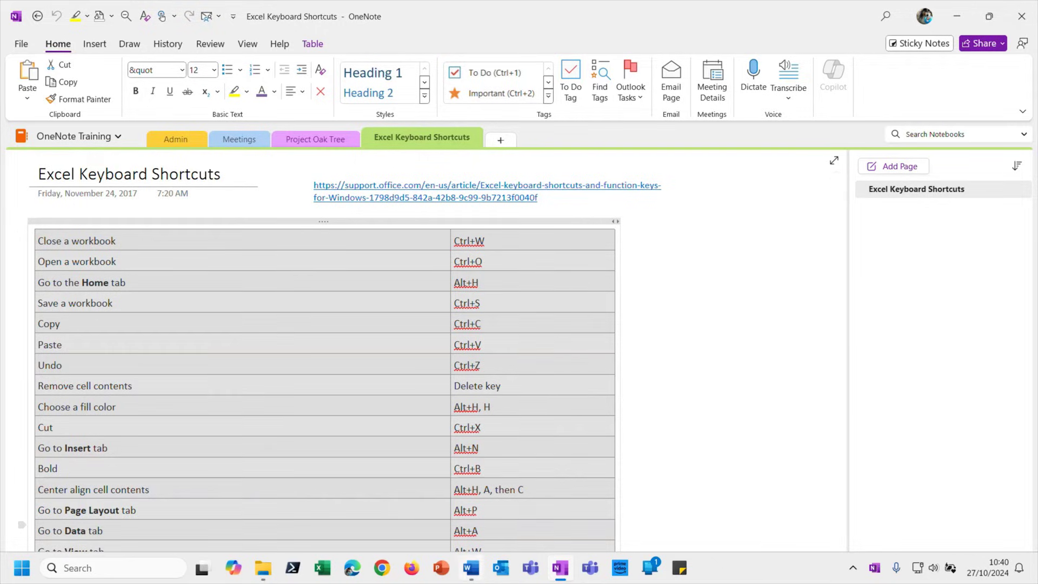
# Paste the shortcuts table into the blank Word document, then go back to OneNote.
pyautogui.click(471, 568)
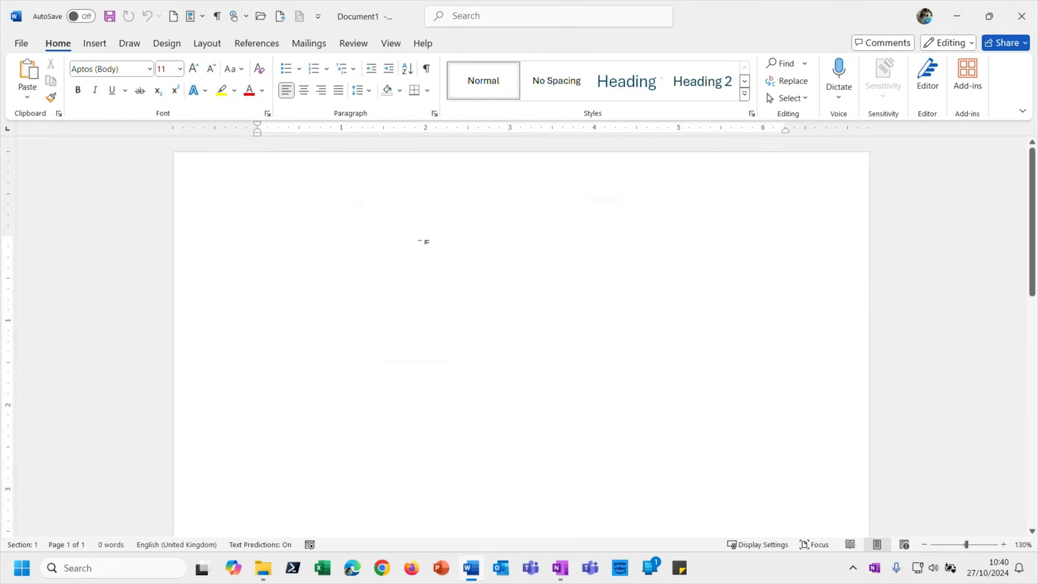
pyautogui.hotkey('ctrl', 'v')
pyautogui.scroll(5, 441, 309)
pyautogui.click(358, 243)
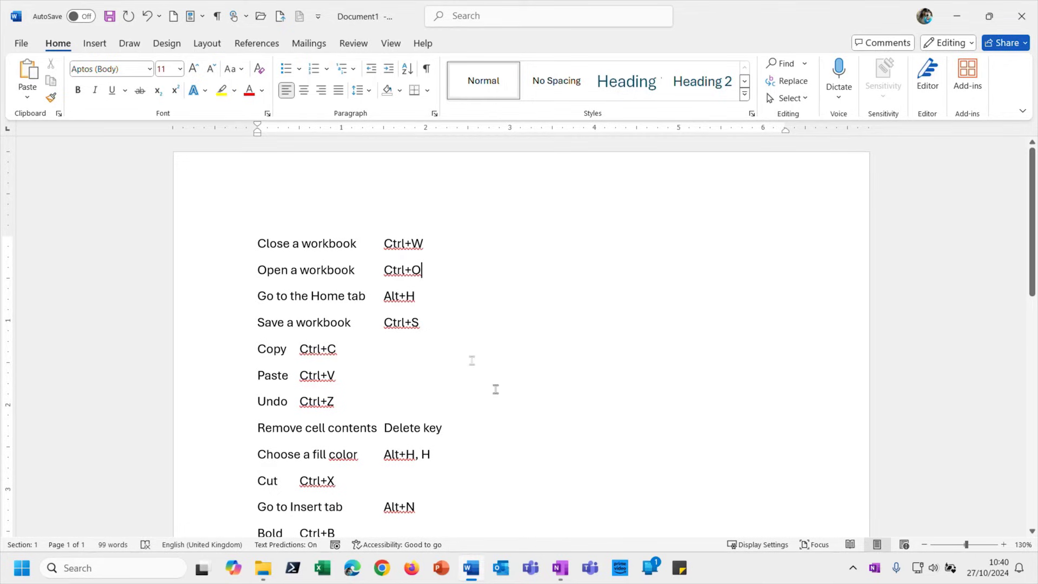
pyautogui.hotkey('alt', 'Tab')
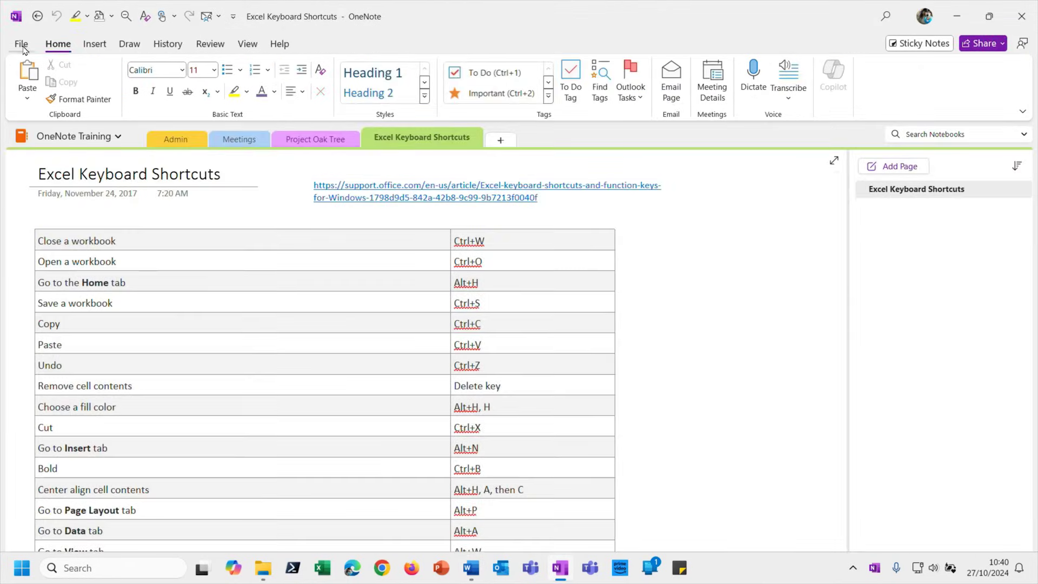
# Send the Excel Keyboard Shortcuts page to a new Word document.
pyautogui.click(22, 46)
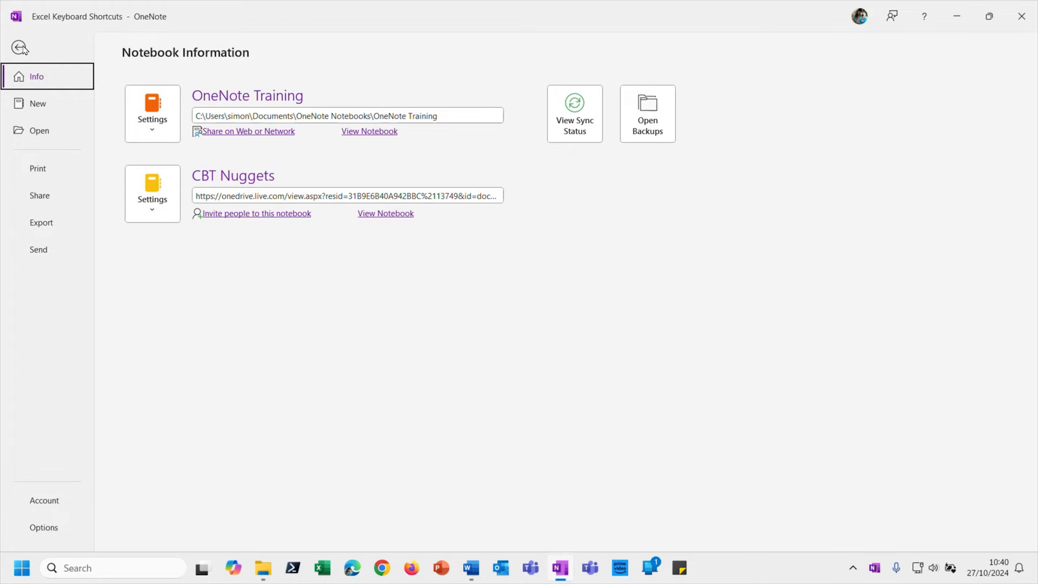
pyautogui.click(42, 251)
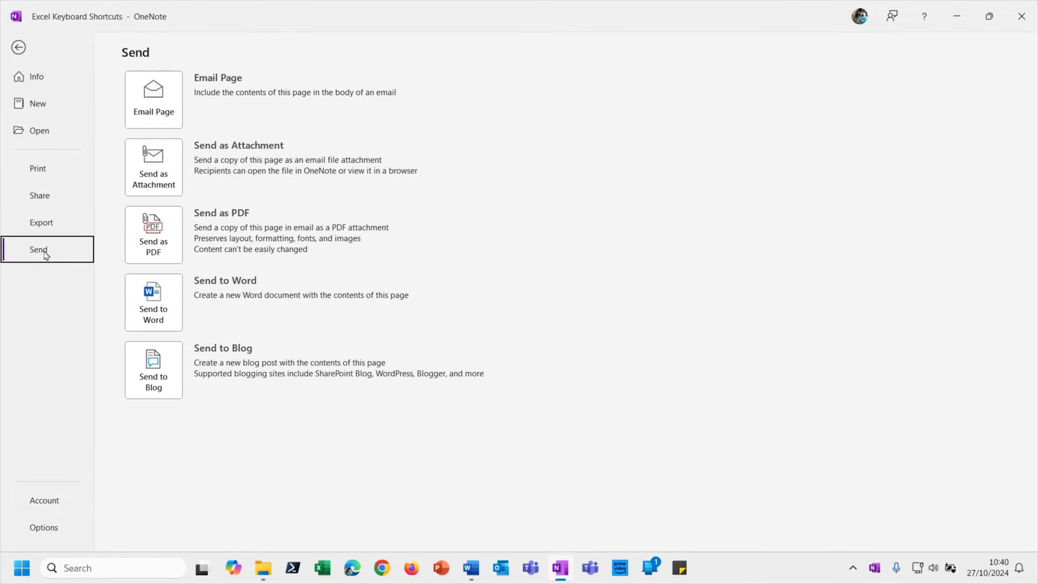
pyautogui.click(154, 305)
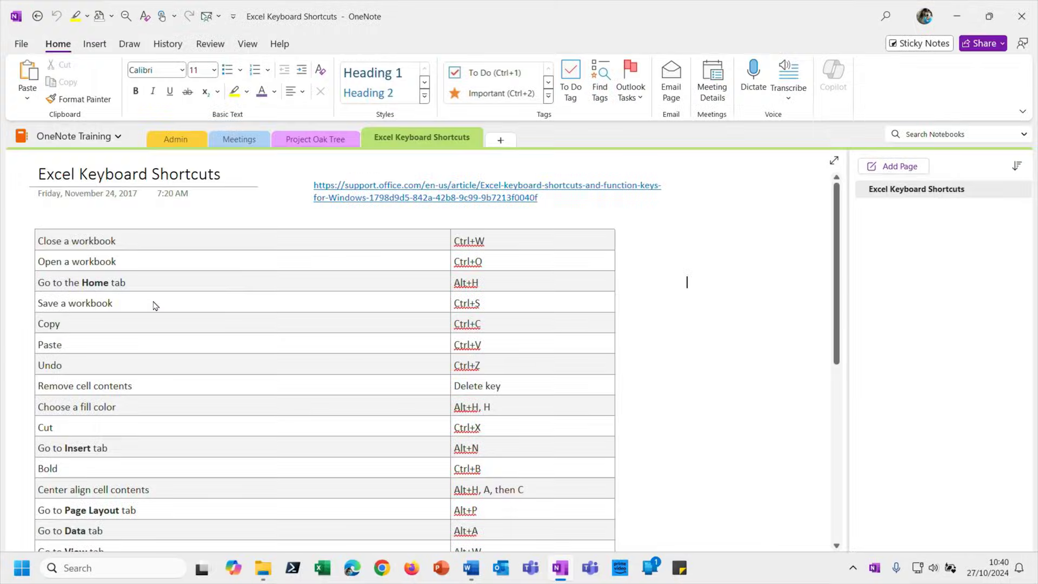
# Inspect the exported table in Word via the Ctrl+W cell and Table Layout, then return to OneNote.
pyautogui.scroll(5, 713, 377)
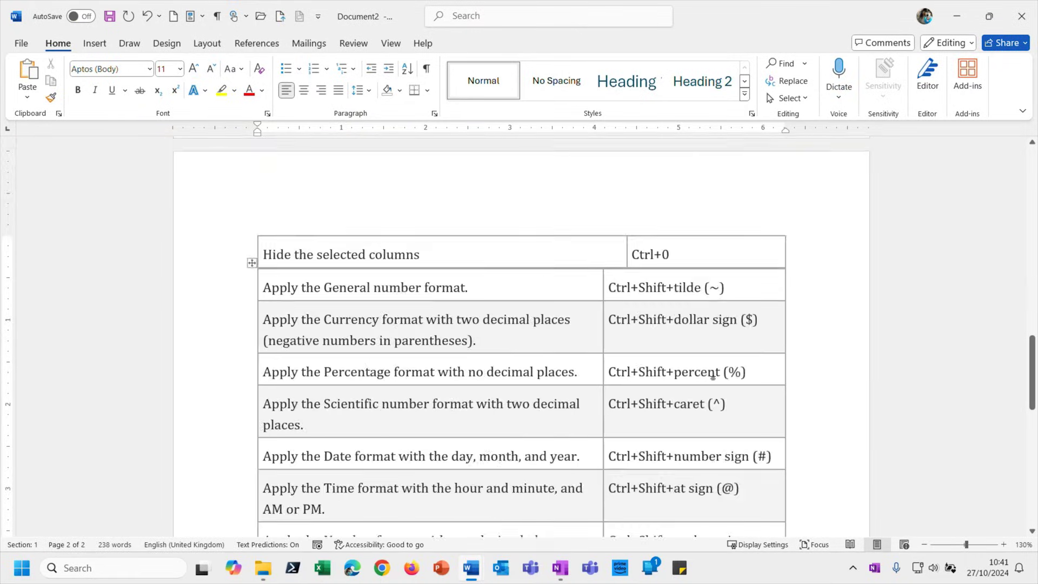
pyautogui.scroll(15, 713, 377)
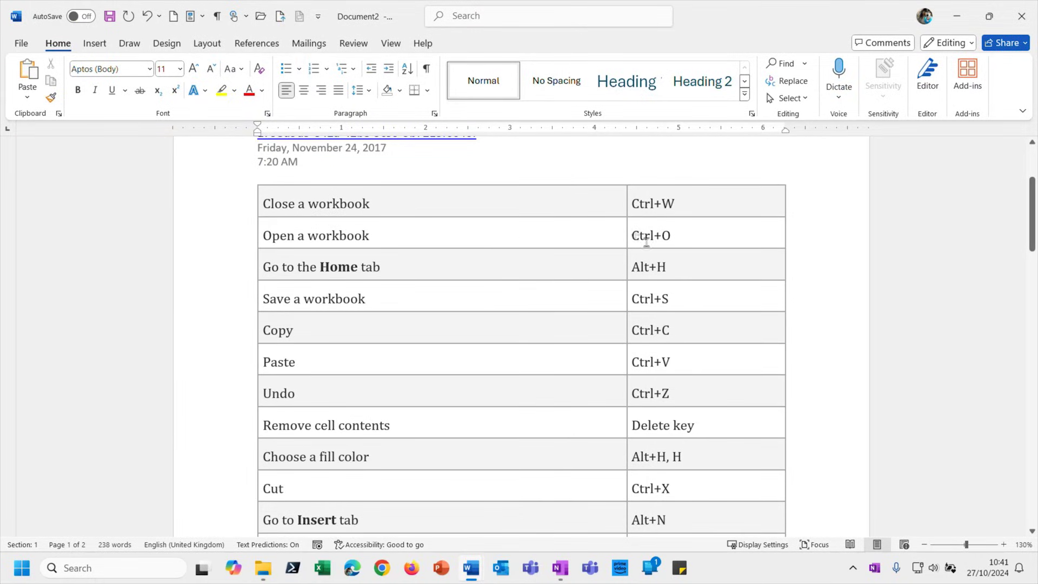
pyautogui.scroll(1, 570, 360)
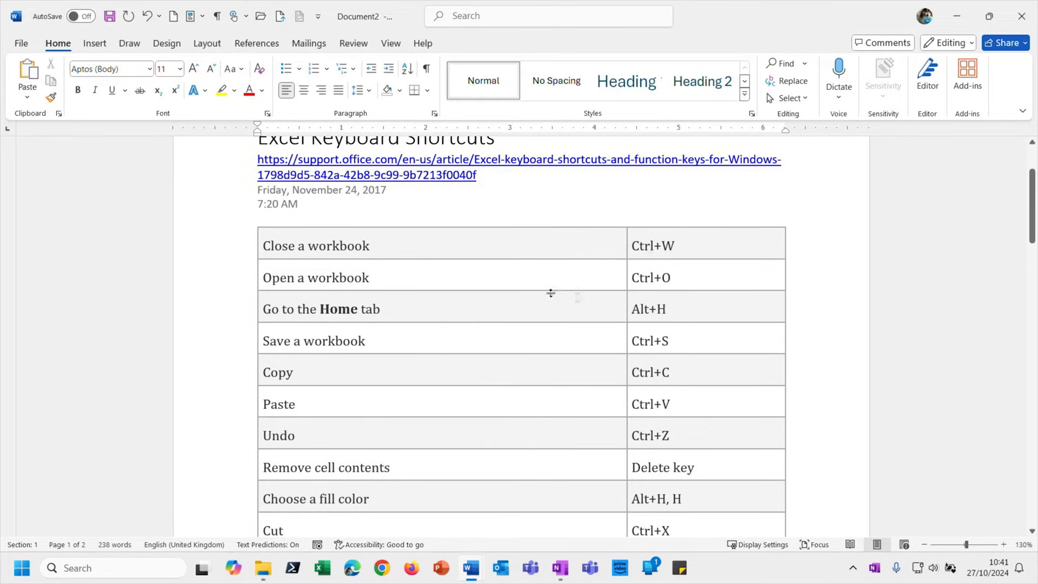
pyautogui.scroll(2, 706, 283)
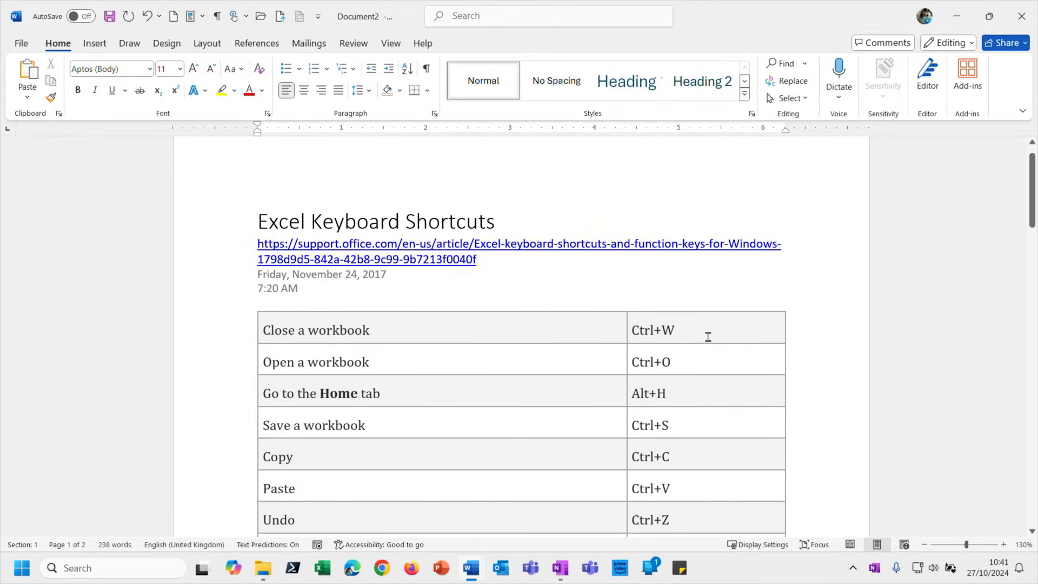
pyautogui.click(712, 328)
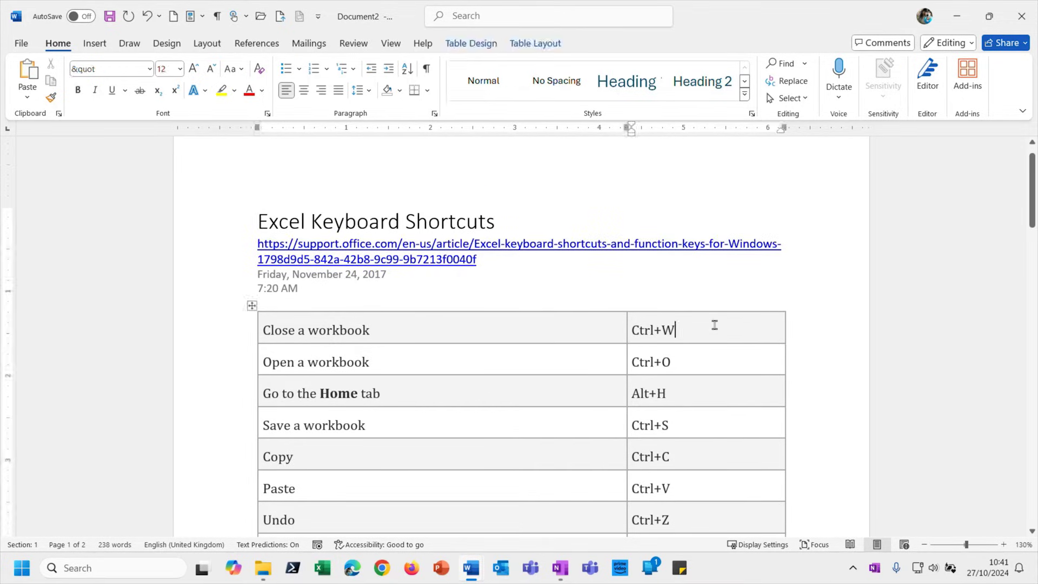
pyautogui.click(491, 45)
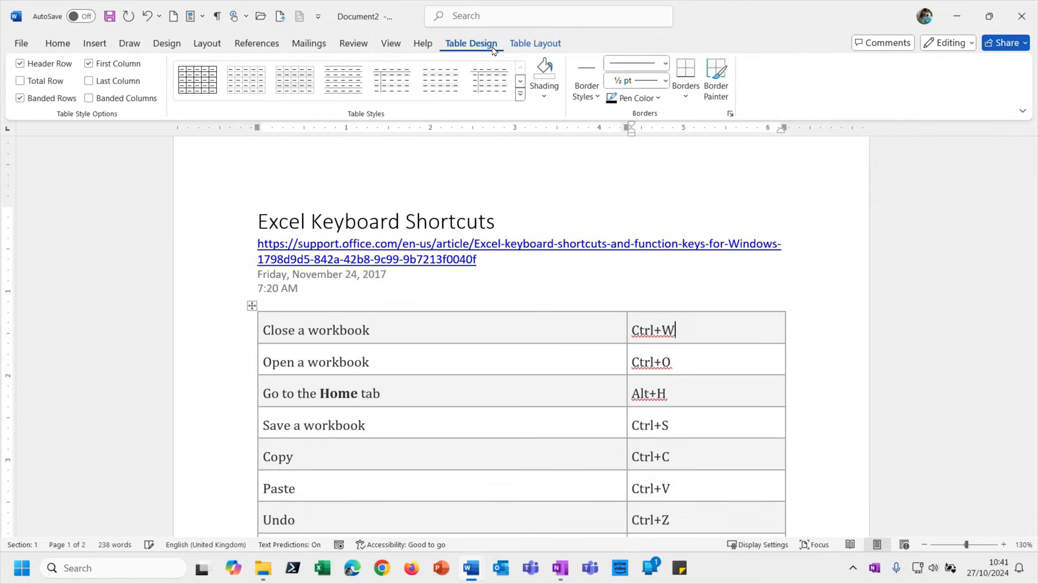
pyautogui.click(541, 46)
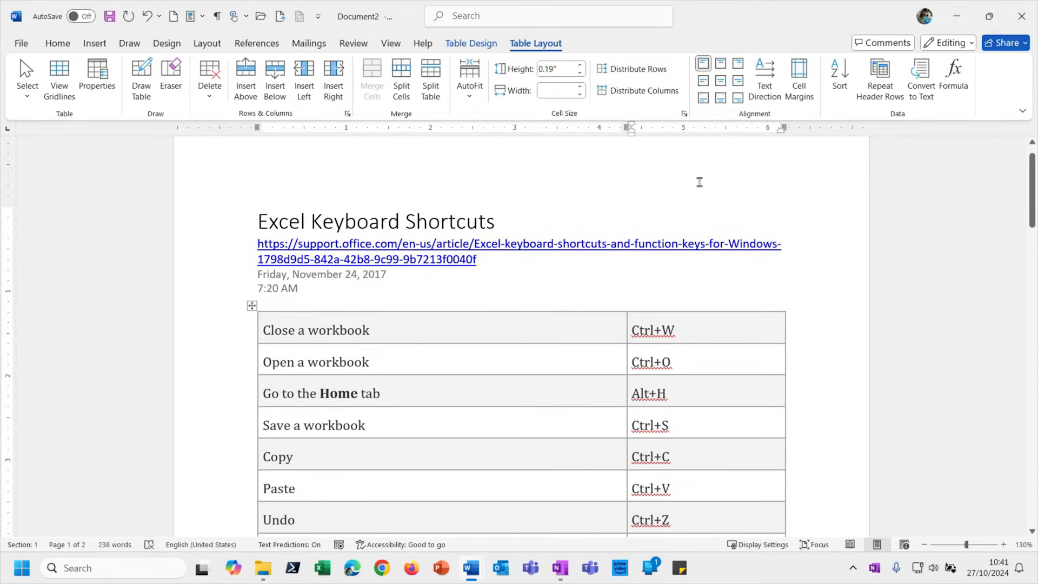
pyautogui.click(560, 568)
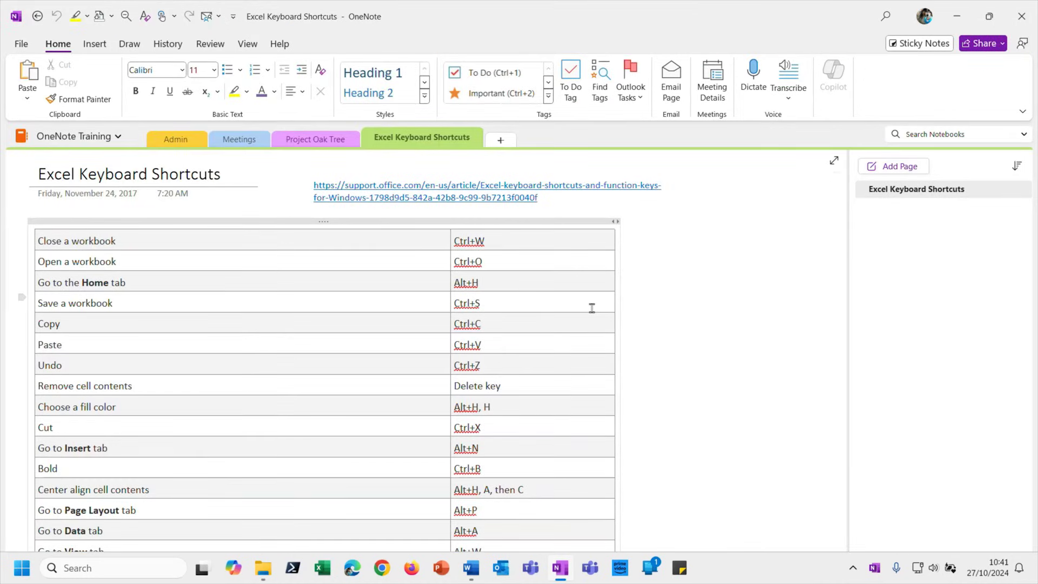
pyautogui.rightClick(415, 138)
pyautogui.click(664, 225)
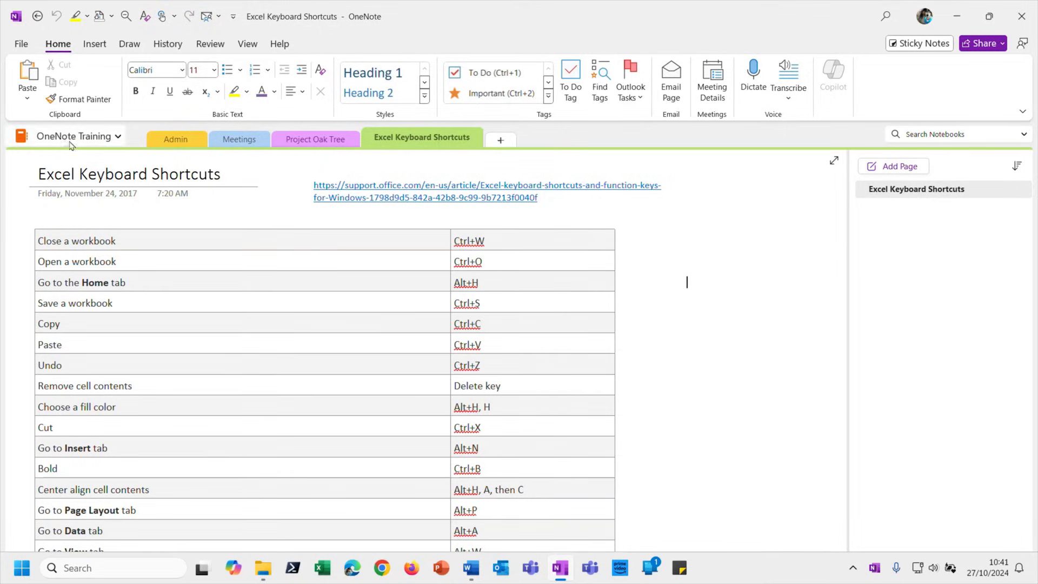
pyautogui.click(21, 44)
# Export the entire notebook as a OneNote Package (*.onepkg), reaching Save As for OneNote Training.onepkg.
pyautogui.click(54, 225)
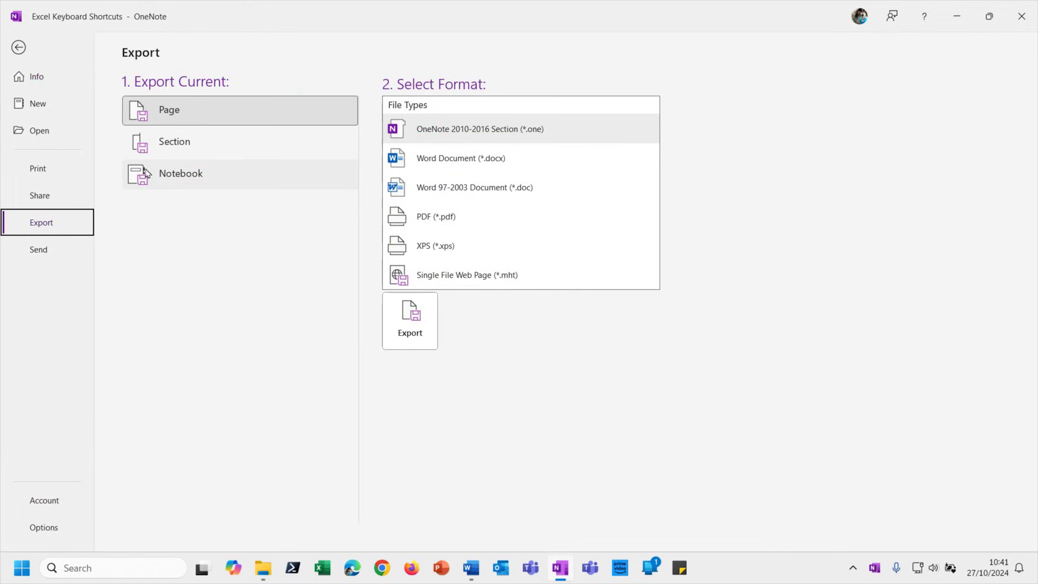
pyautogui.click(232, 174)
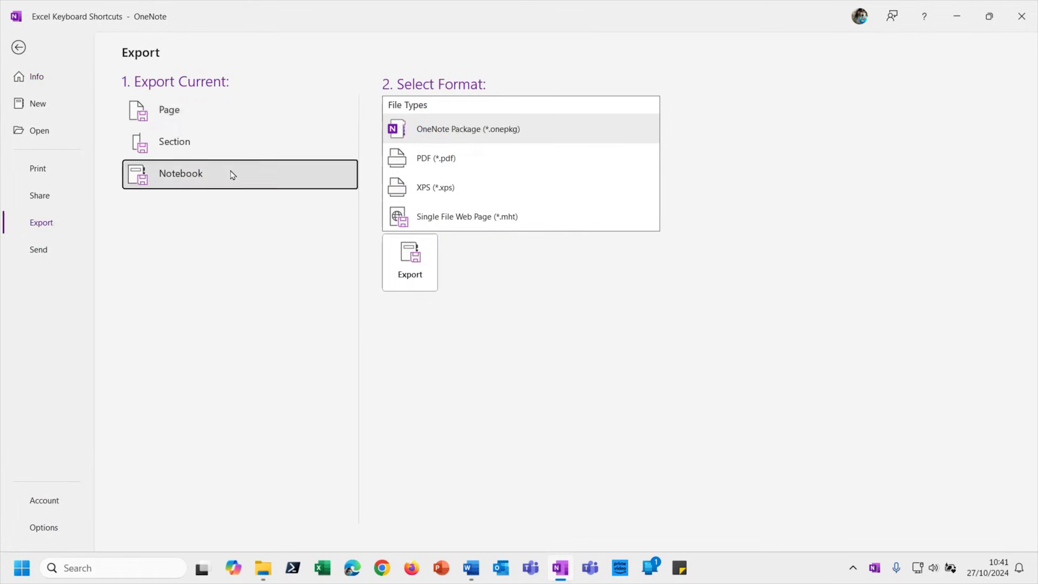
pyautogui.click(506, 138)
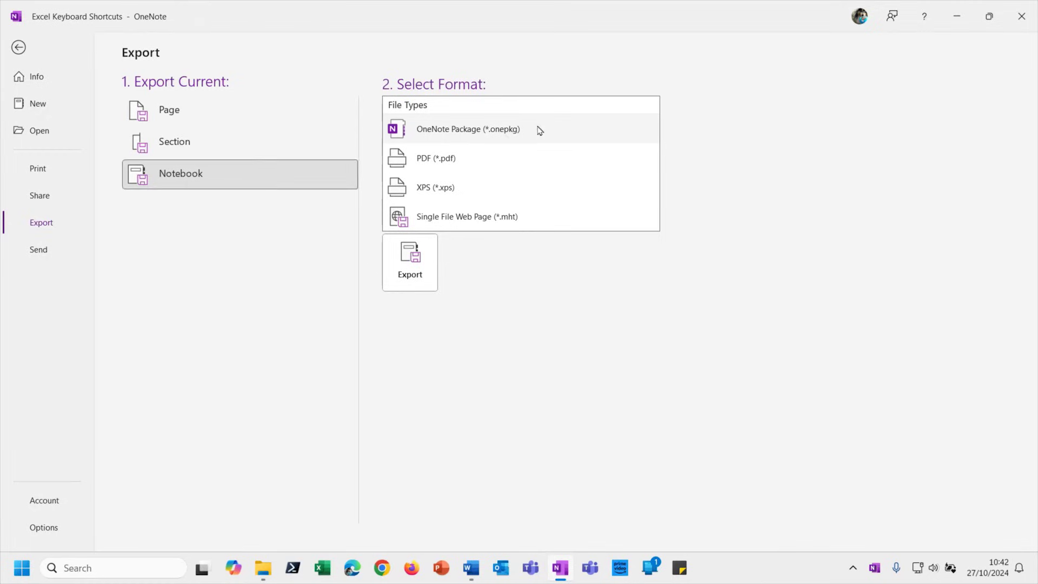
pyautogui.click(420, 270)
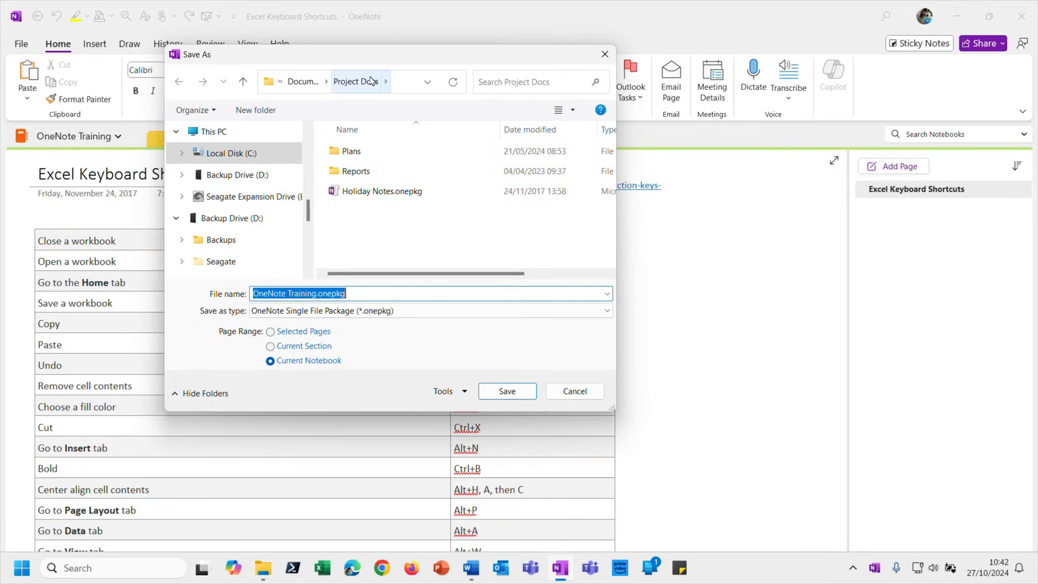
# Save the package as 'SM OneNote Training.onepkg' in Project Docs and view it in File Explorer.
pyautogui.click(256, 294)
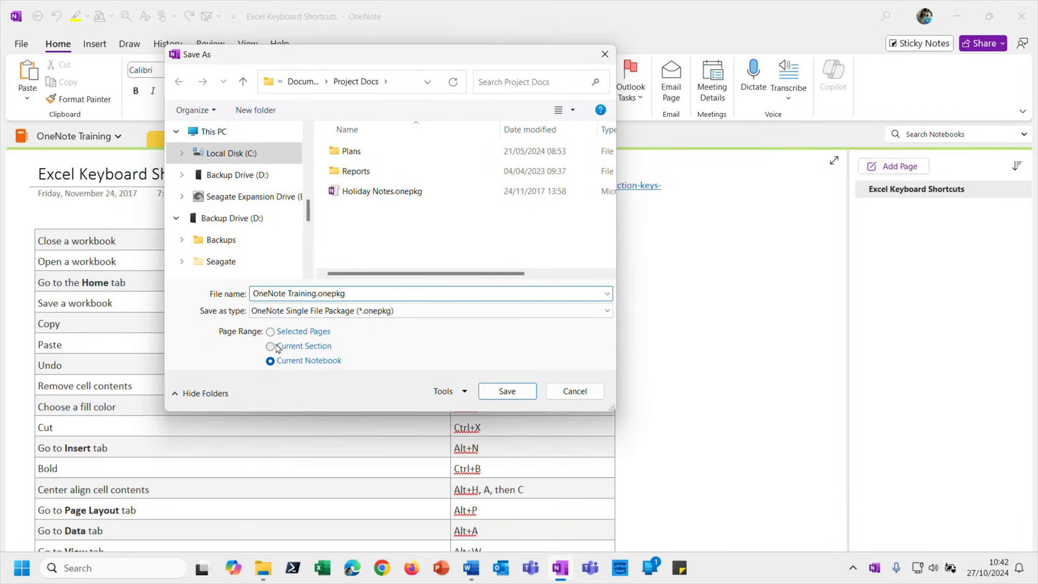
pyautogui.write('SM')
pyautogui.click(507, 391)
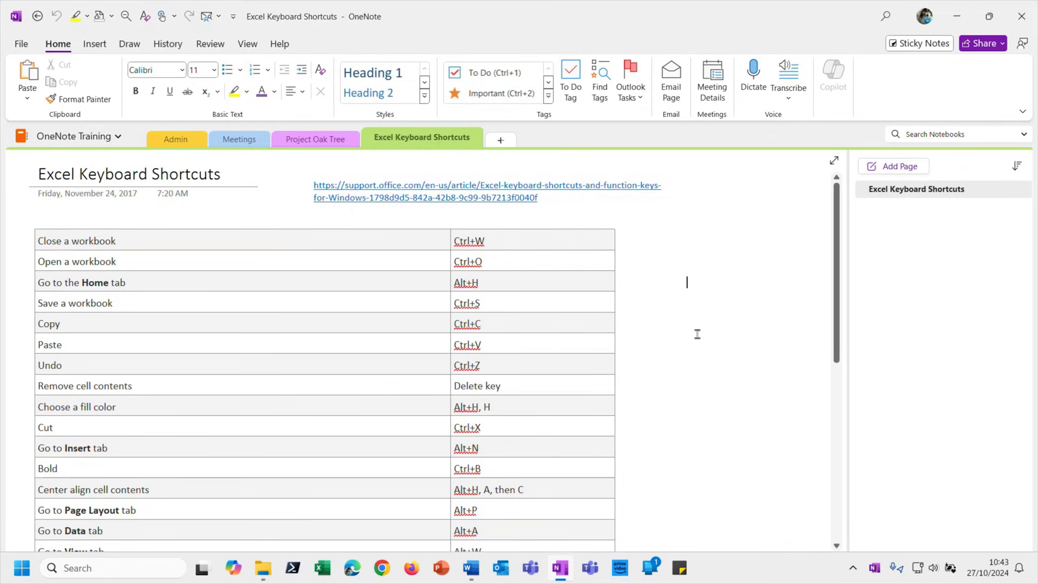
pyautogui.click(263, 578)
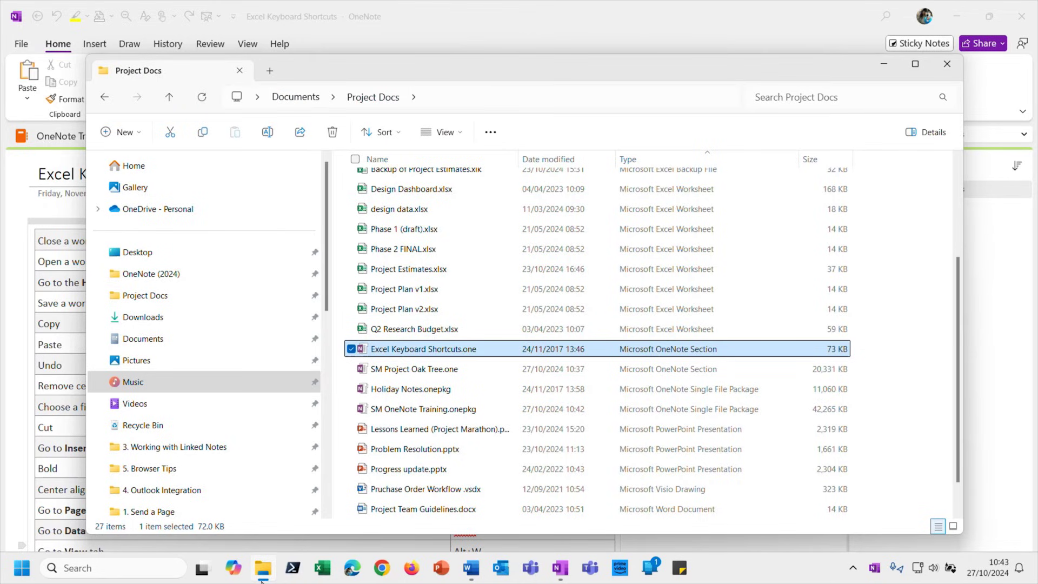
# Open Holiday Notes.onepkg from Project Docs to bring up OneNote's Unpack Notebook dialog.
pyautogui.click(467, 392)
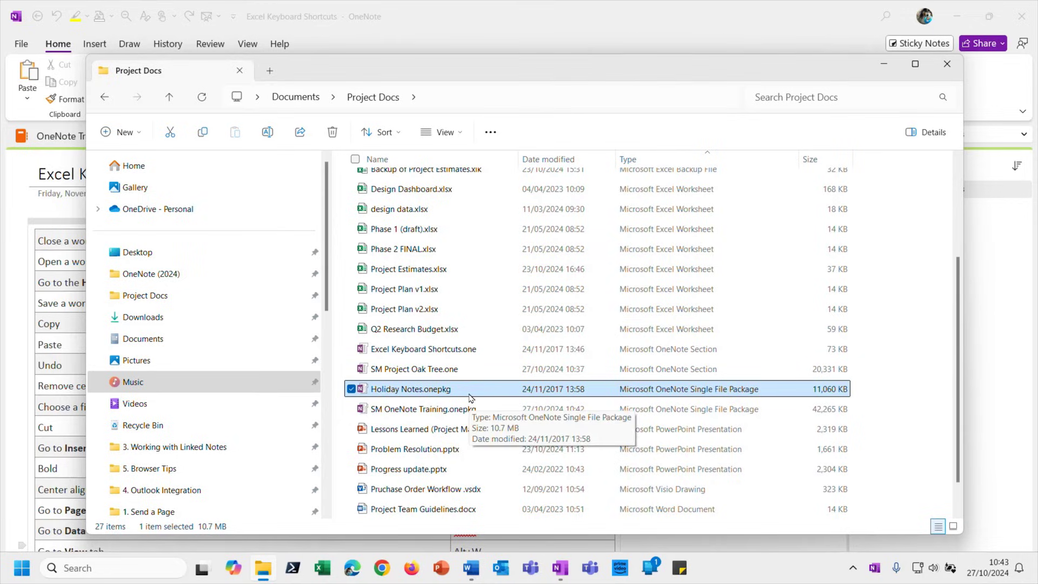
pyautogui.doubleClick(431, 390)
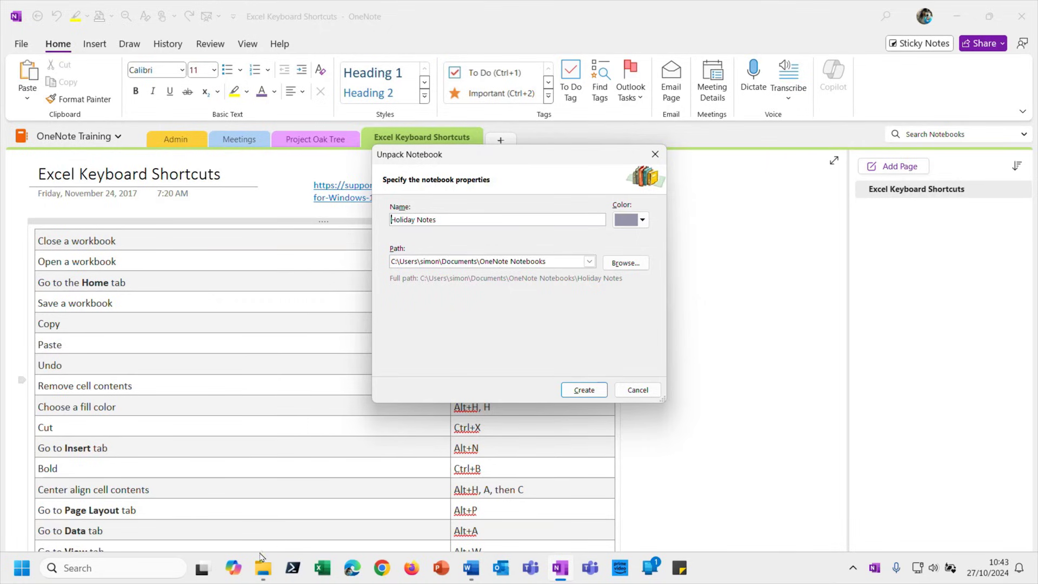
# Bring the Project Docs File Explorer window forward, leaving the Unpack Notebook dialog pending.
pyautogui.click(266, 573)
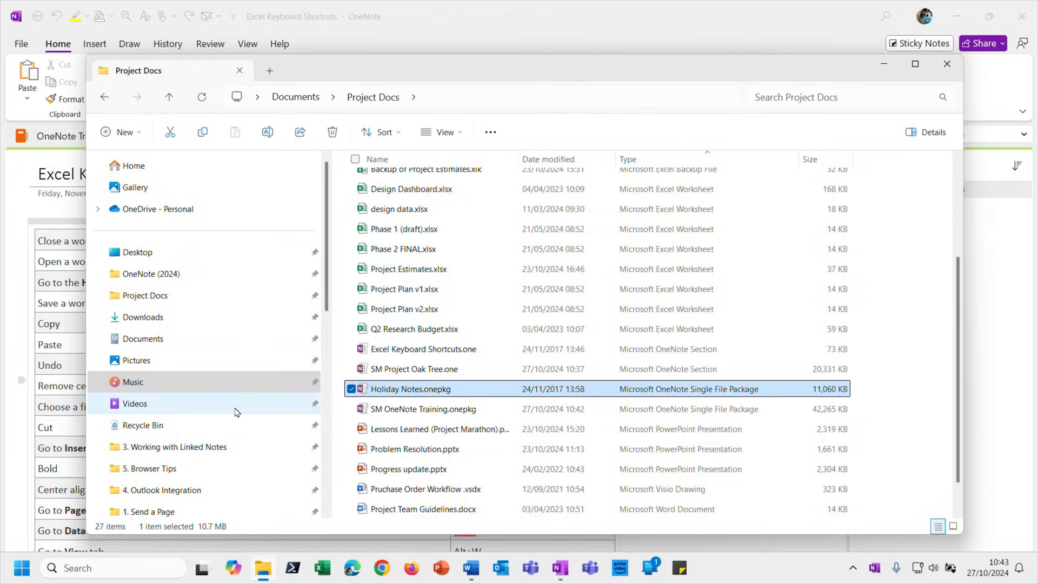
# Check Documents > OneNote Notebooks holds only OneNote Training and Quick Notes, then return to OneNote.
pyautogui.click(192, 338)
pyautogui.scroll(-5, 502, 416)
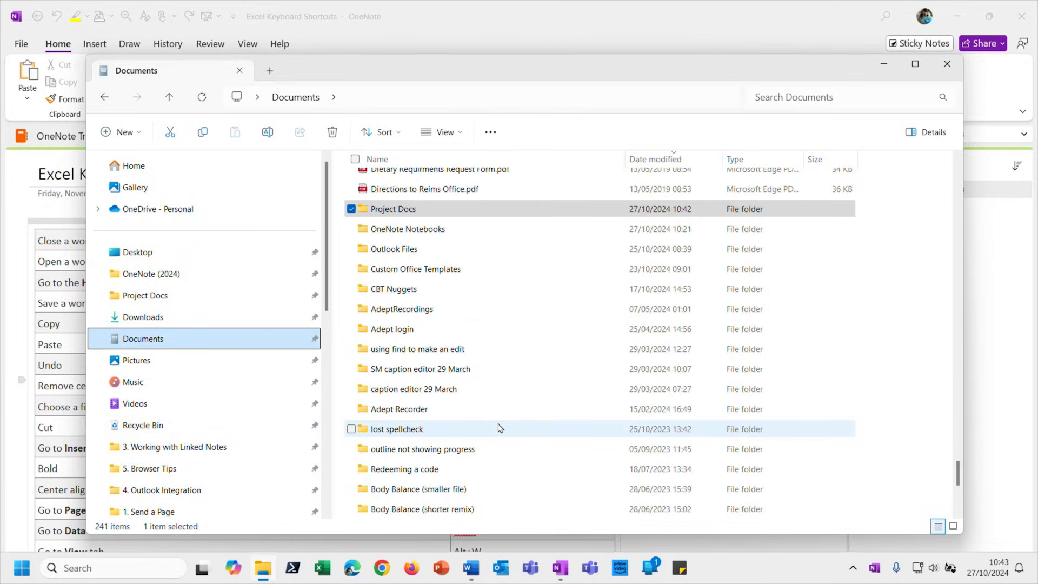
pyautogui.doubleClick(408, 220)
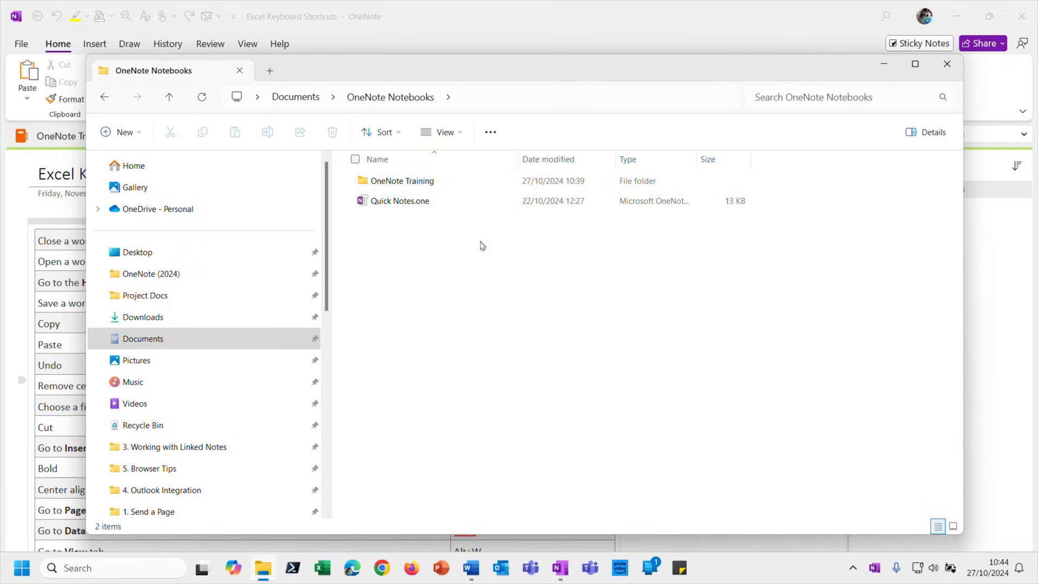
pyautogui.click(562, 571)
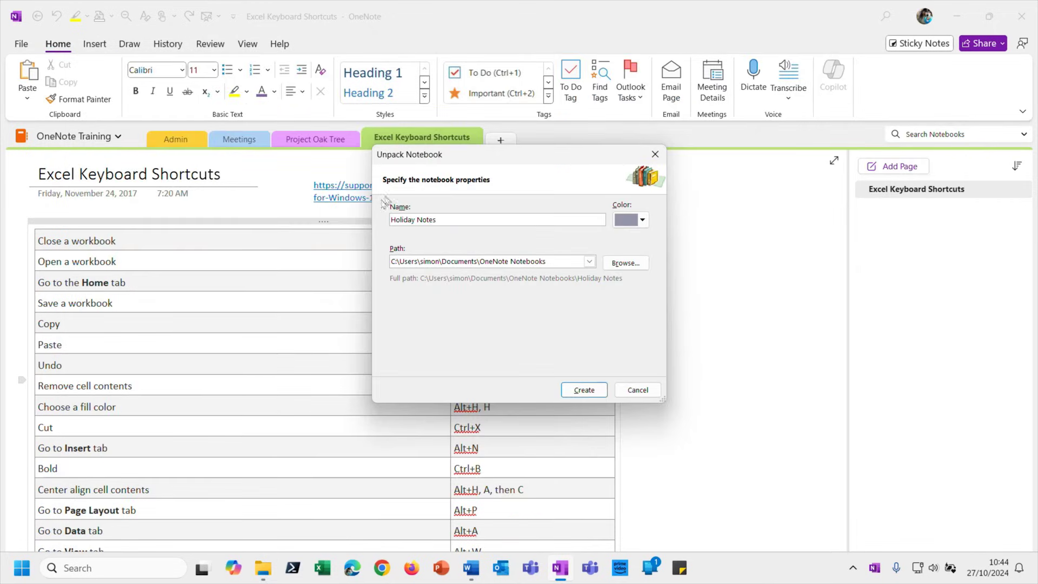
# Create the Holiday Notes notebook, browse its Paris (June) section and notebook list, then view OneNote Notebooks.
pyautogui.click(584, 390)
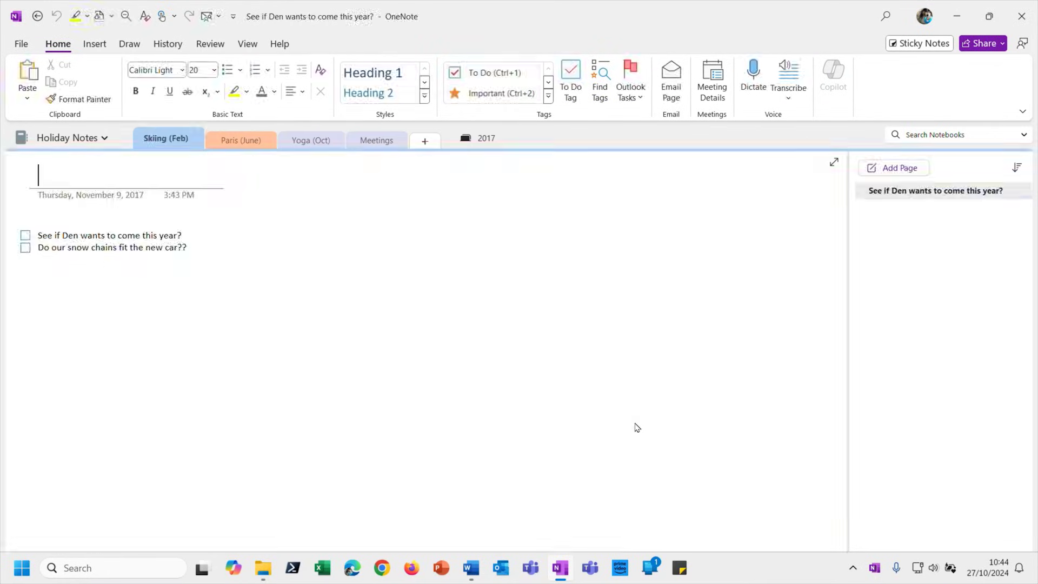
pyautogui.click(256, 144)
pyautogui.scroll(-2, 262, 142)
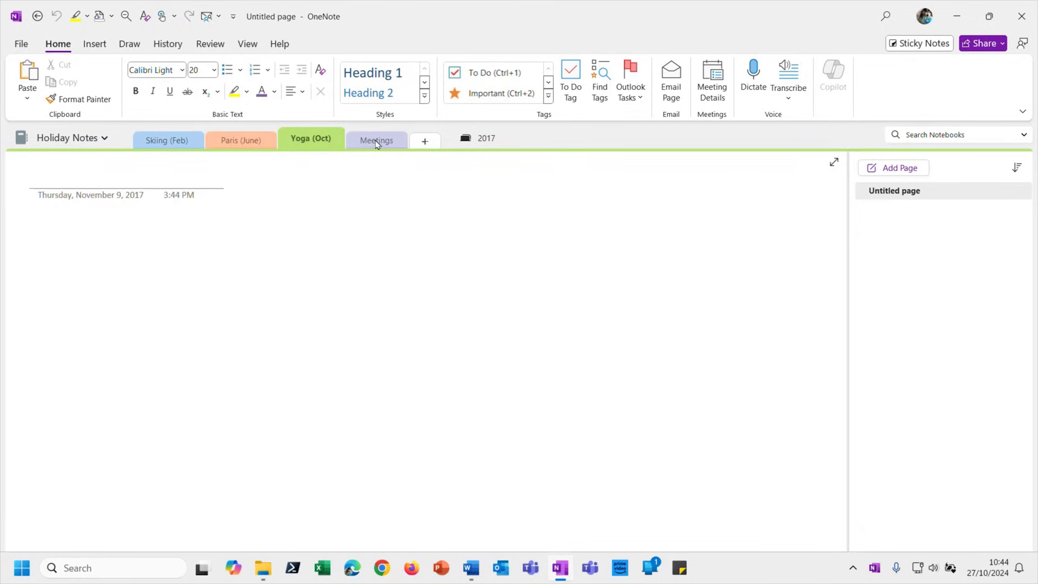
pyautogui.scroll(1, 263, 142)
pyautogui.scroll(1, 262, 142)
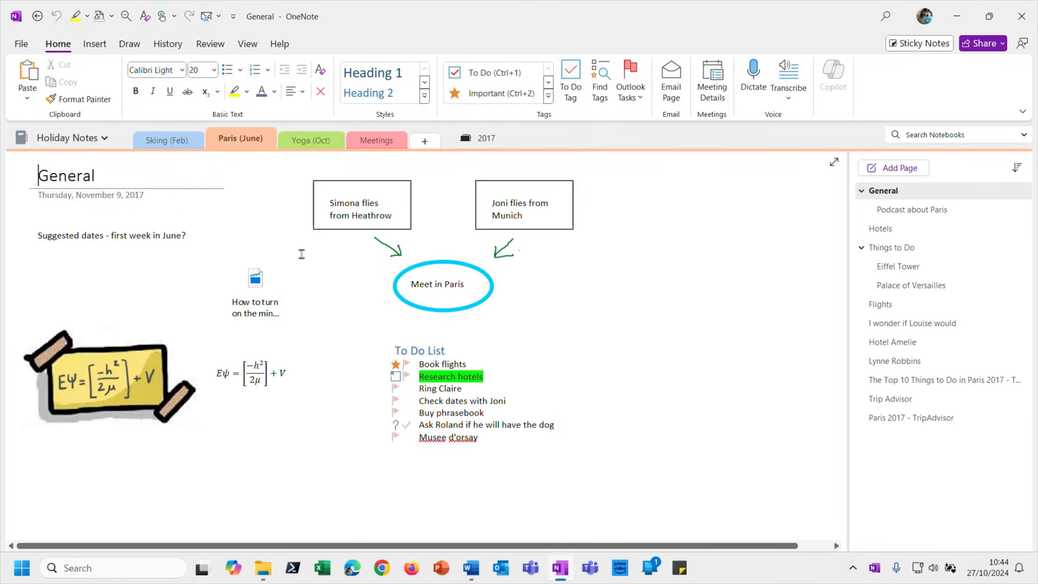
pyautogui.click(94, 141)
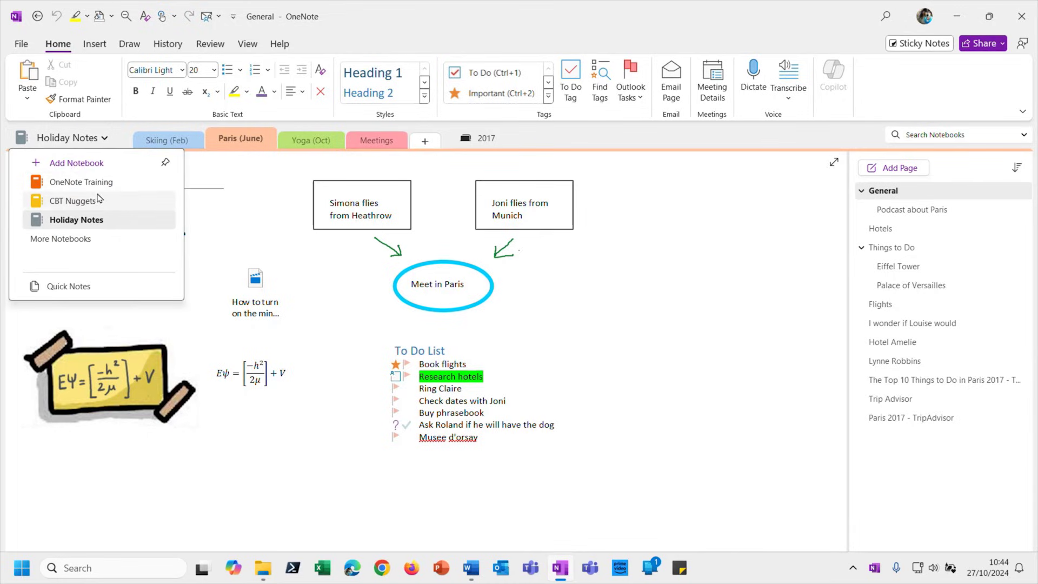
pyautogui.click(263, 567)
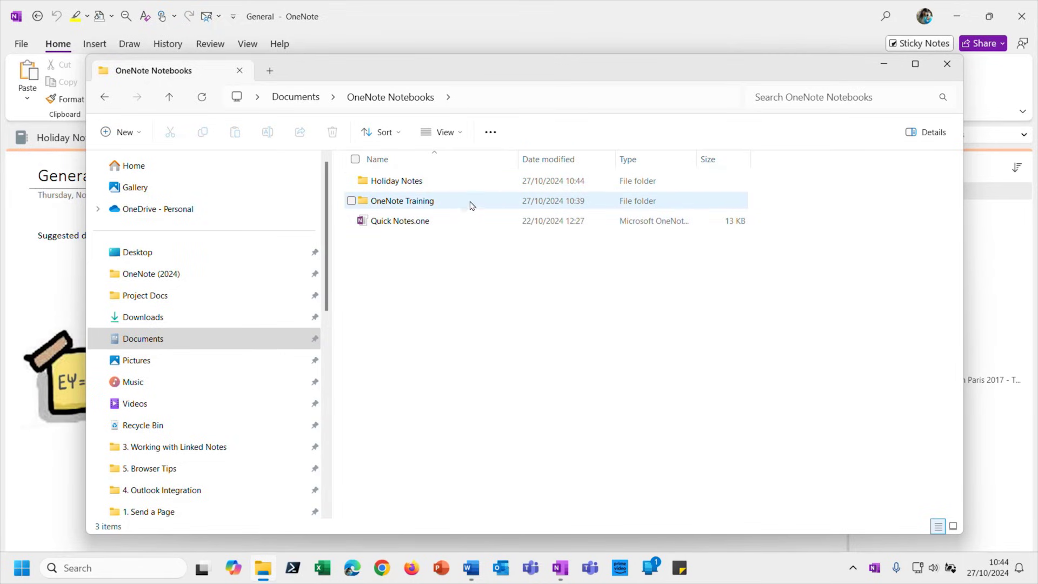
# Check the OneNote Training folder's details beside Holiday Notes, then switch back to OneNote.
pyautogui.moveTo(477, 203)
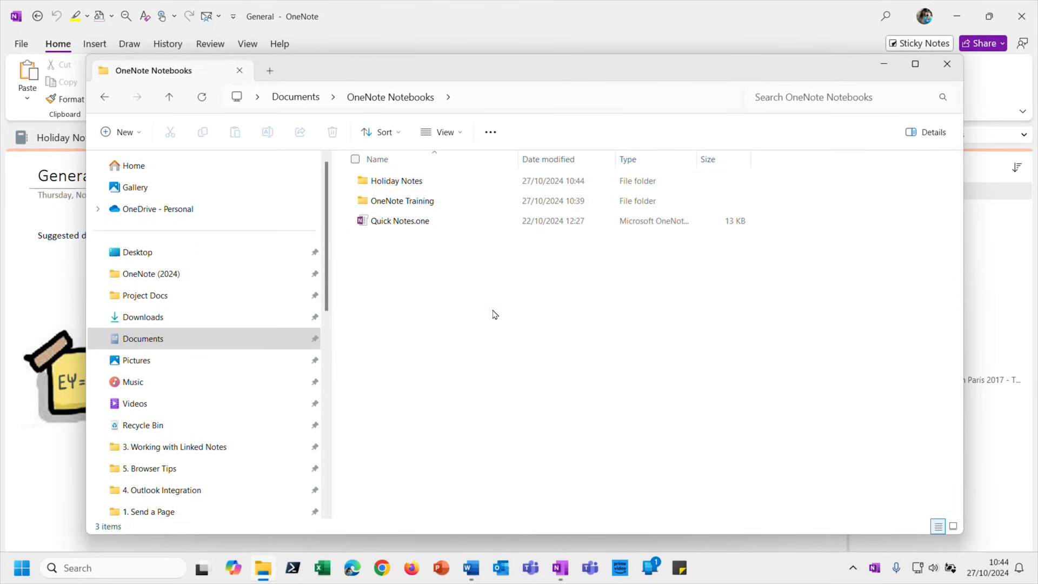
pyautogui.click(406, 17)
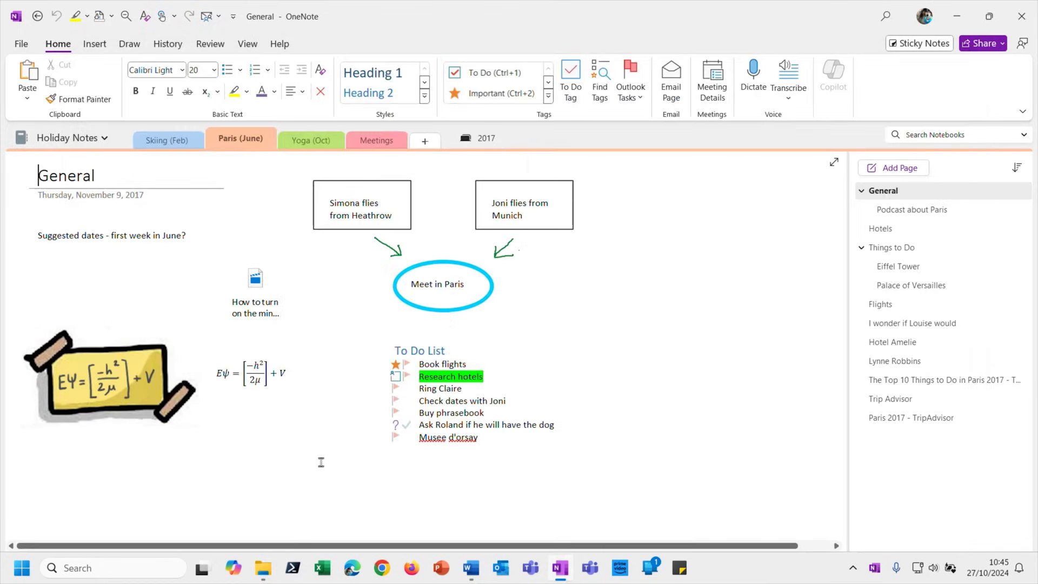